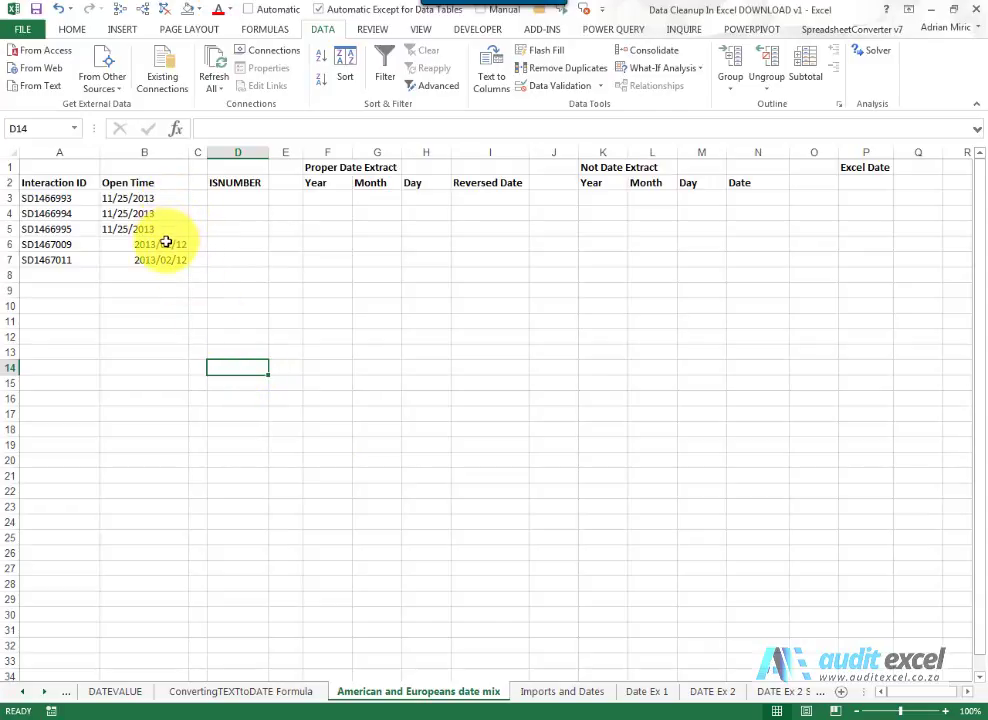
Inspect the Open Time entries: 2013/02/12 in B6:B7 and 11/25/2013 in B3:B5
left_click(166, 243)
left_click(161, 258)
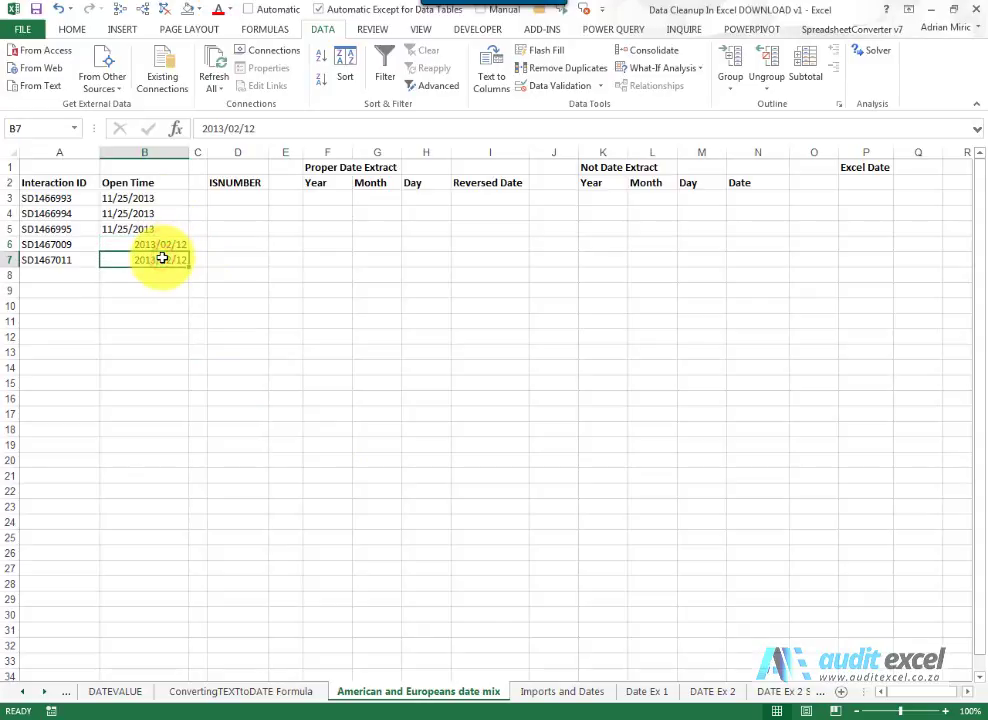
left_click(157, 199)
left_click(154, 213)
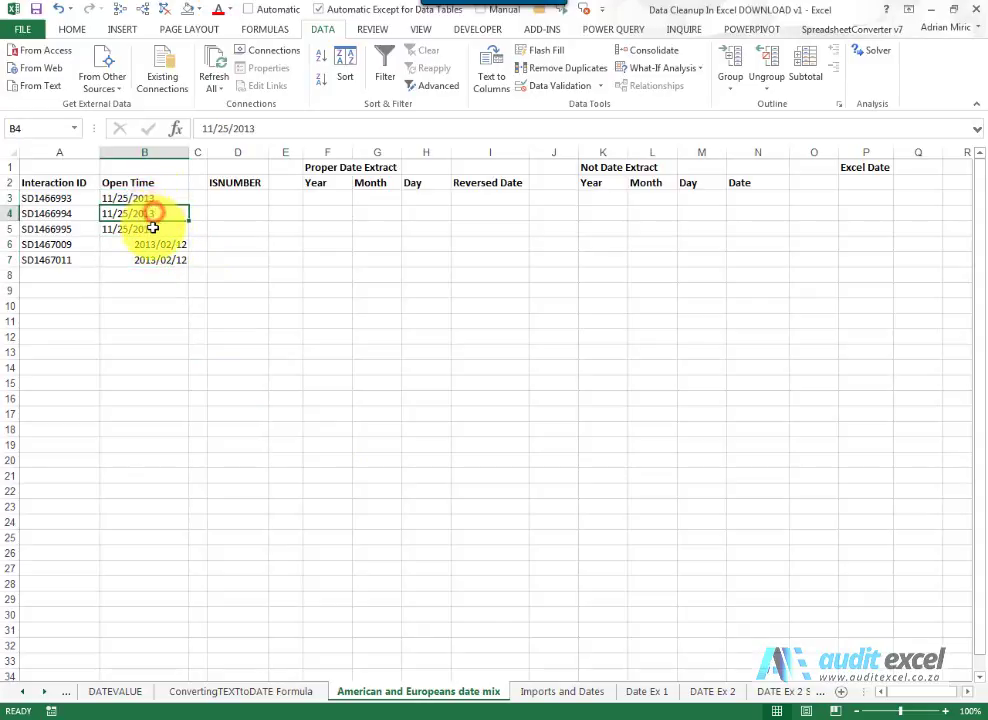
left_click(152, 228)
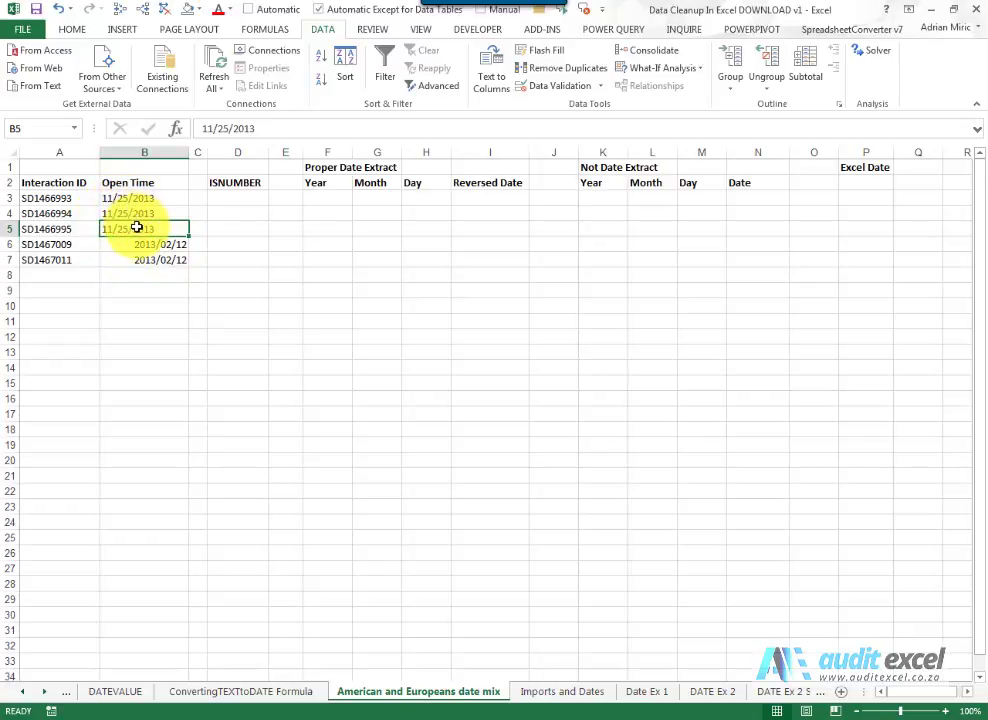
left_click_drag(145, 198, 150, 230)
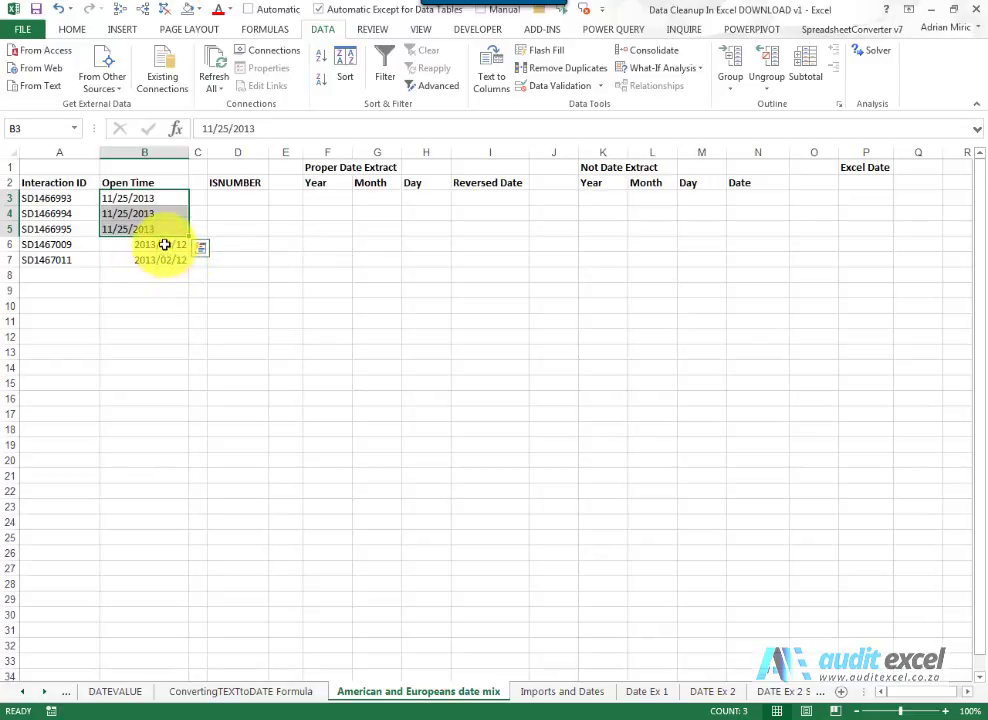
left_click(254, 325)
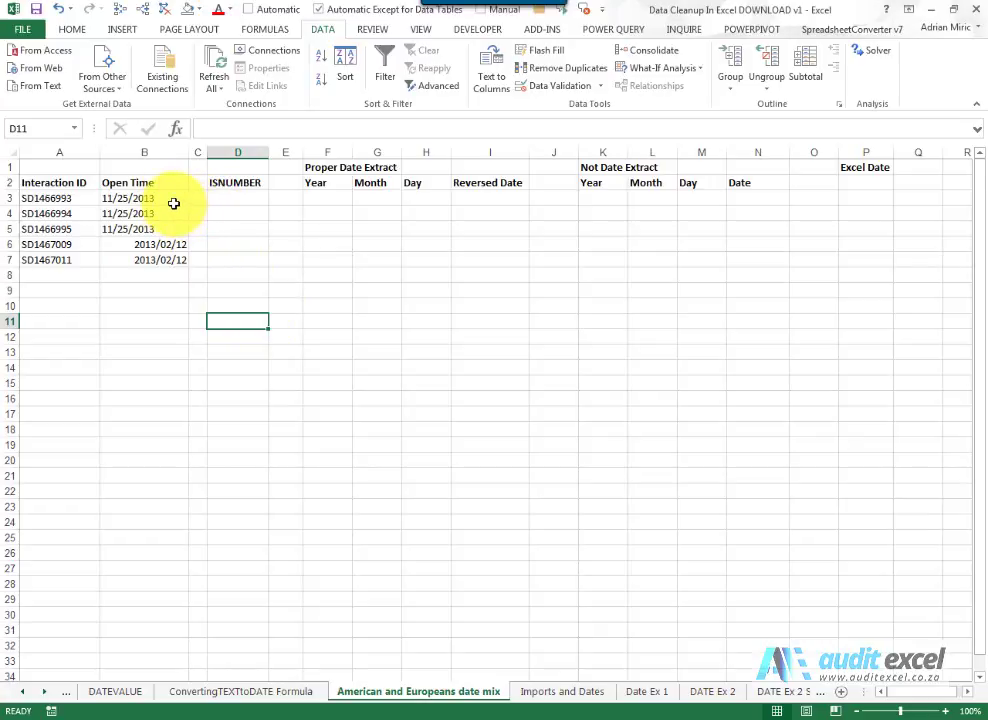
Preview B6:B7 in Number format, then cancel without changing the format
left_click_drag(165, 245, 165, 257)
key("ctrl+1")
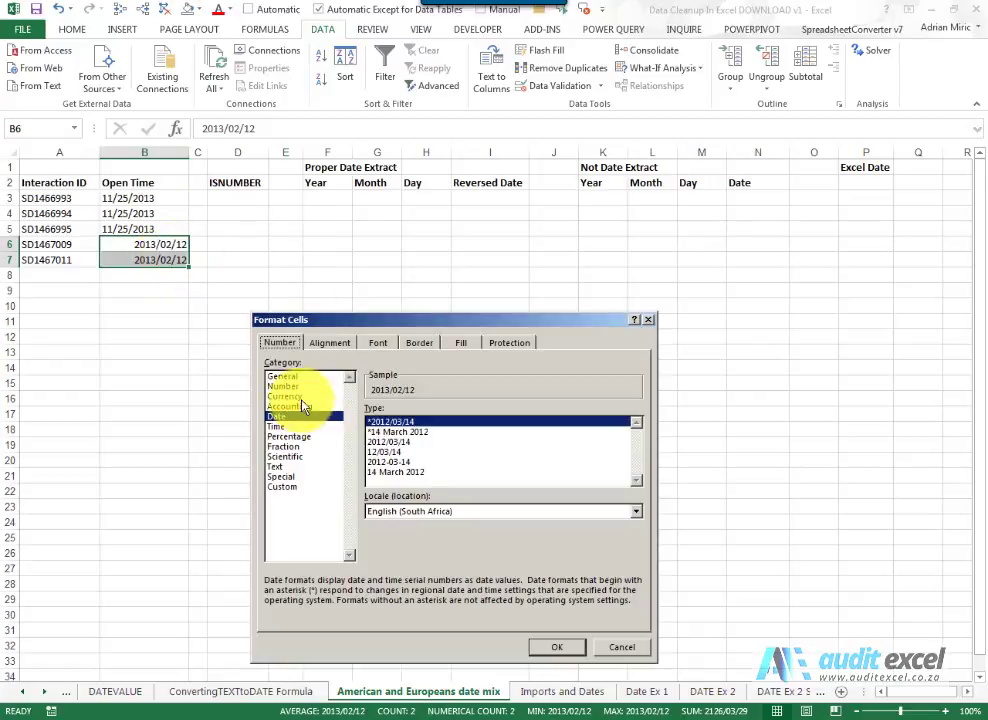
left_click(299, 386)
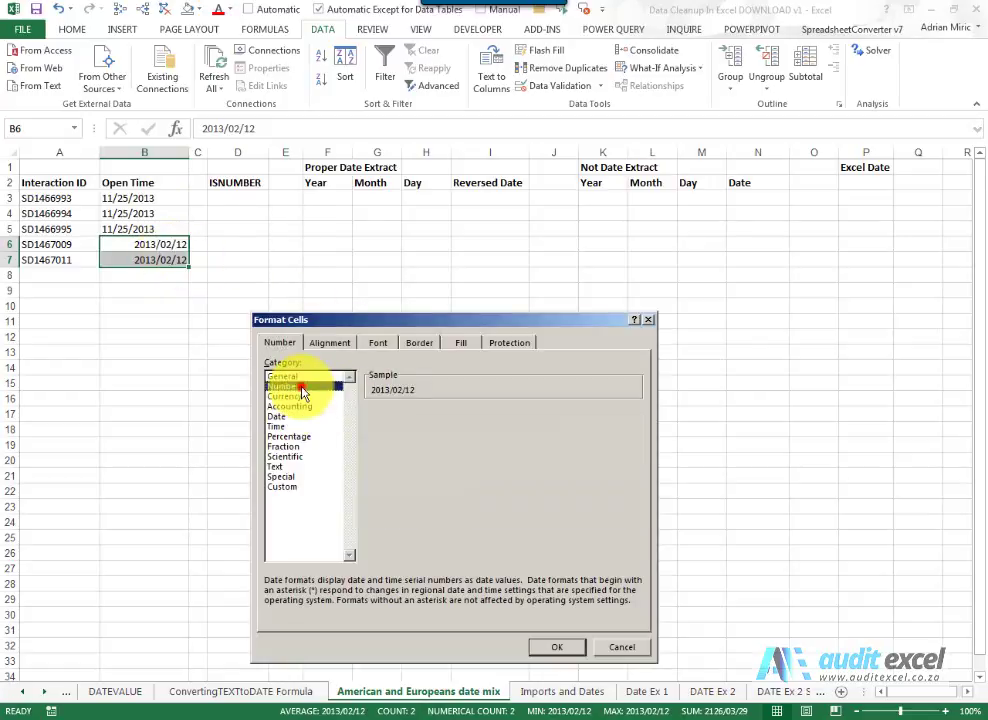
left_click(620, 646)
Enter =ISNUMBER(B3) in D3 and fill it down to D7
left_click(245, 197)
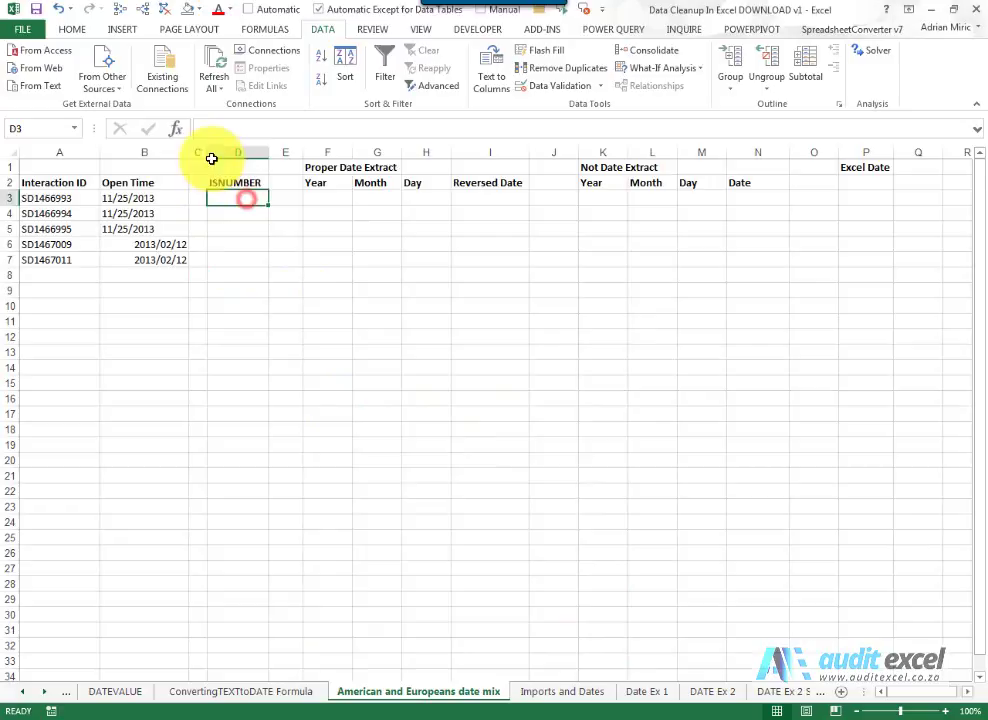
left_click(178, 128)
left_click(372, 467)
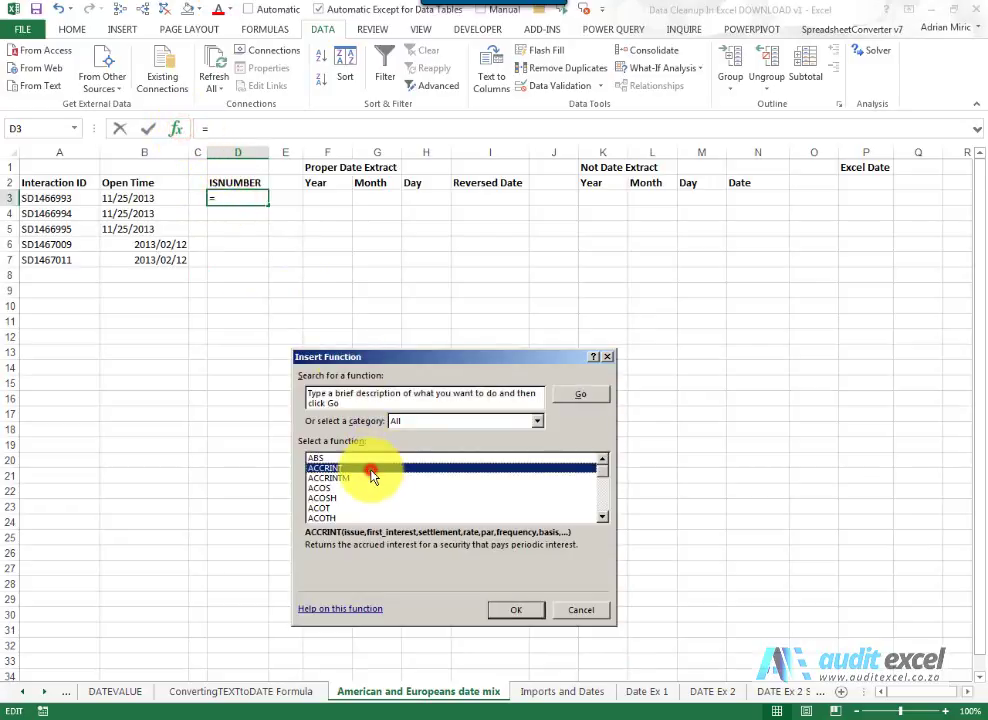
key("i")
key("s")
key("n")
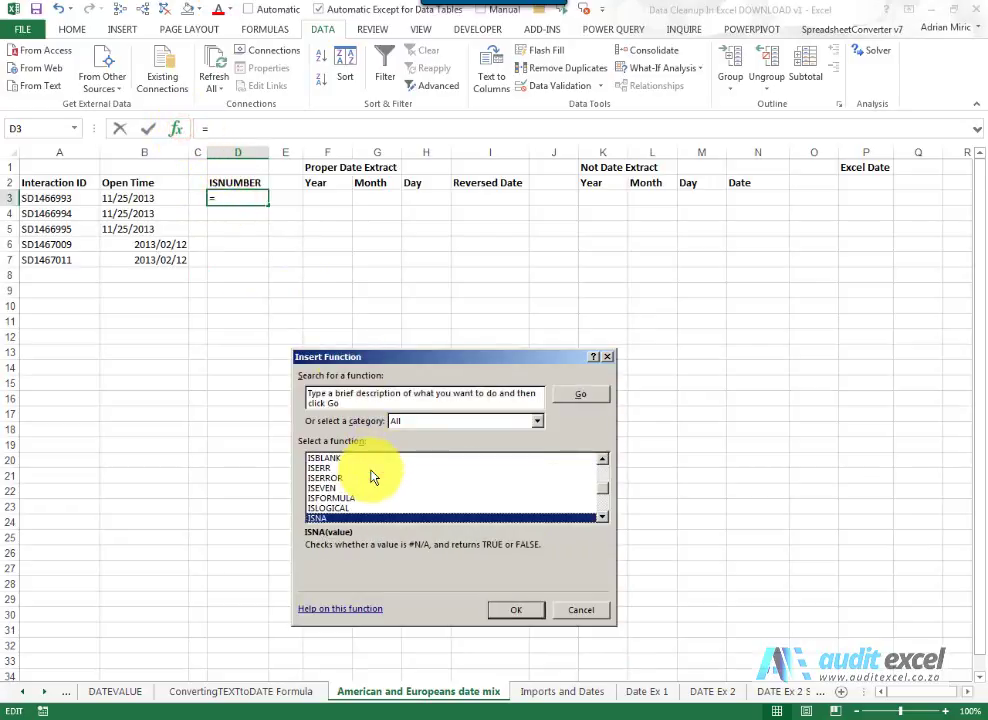
key("u")
key("Up")
key("Down")
key("Return")
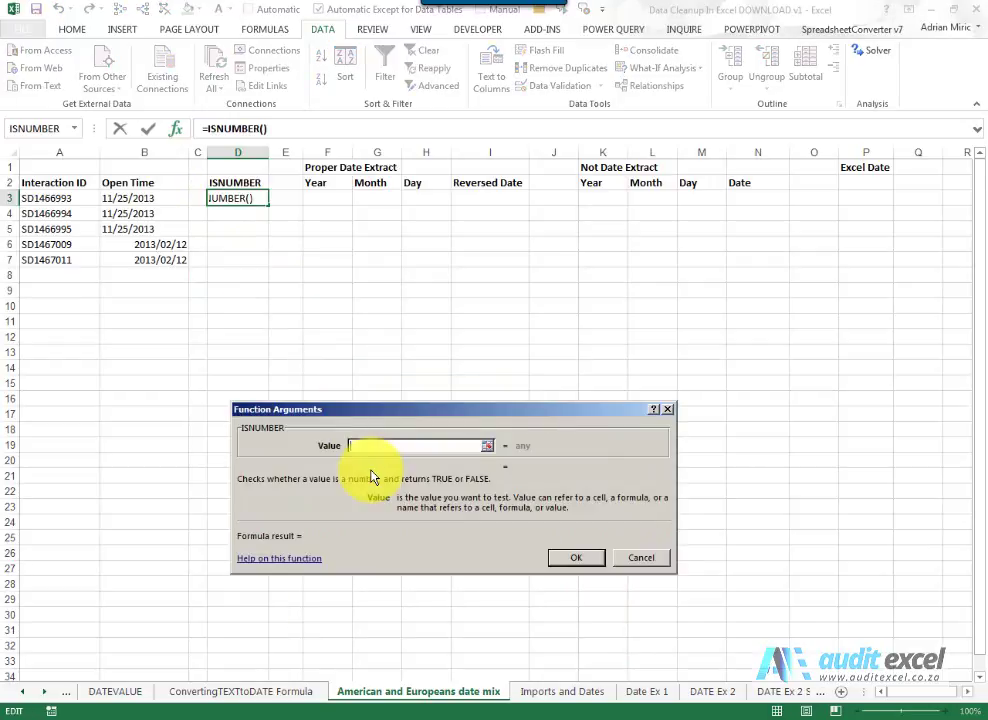
left_click(145, 198)
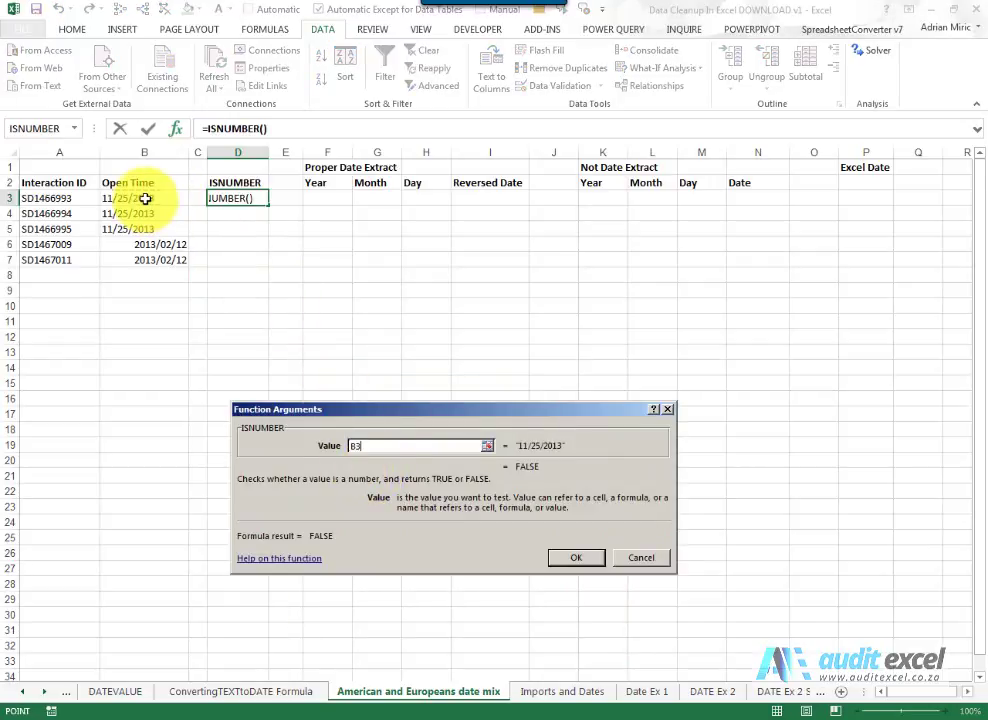
left_click(556, 555)
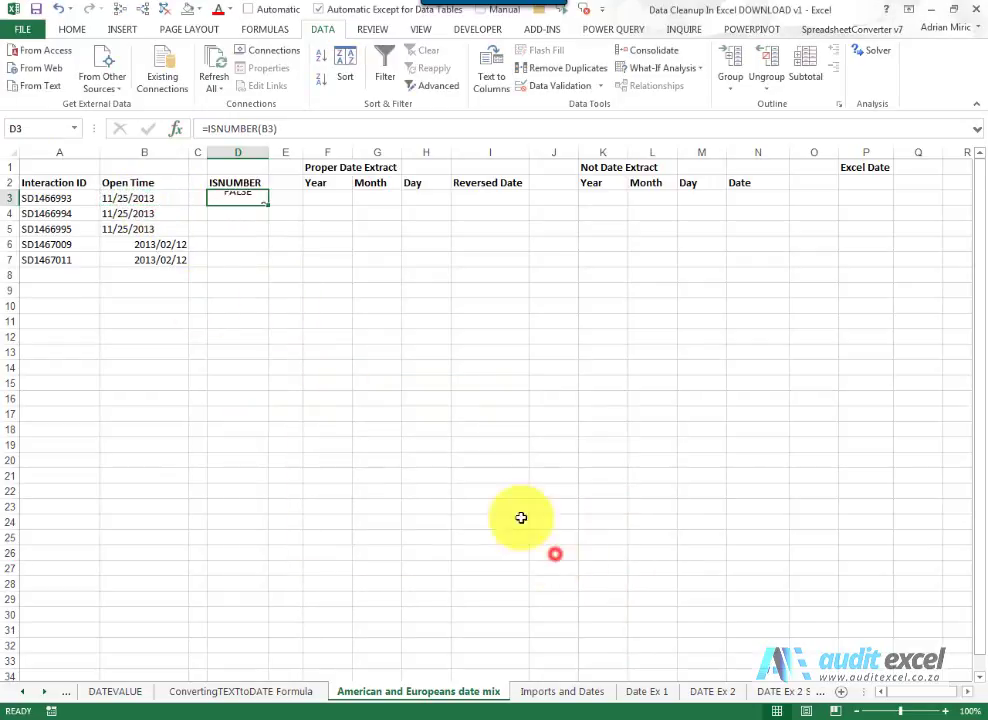
left_click_drag(267, 205, 250, 262)
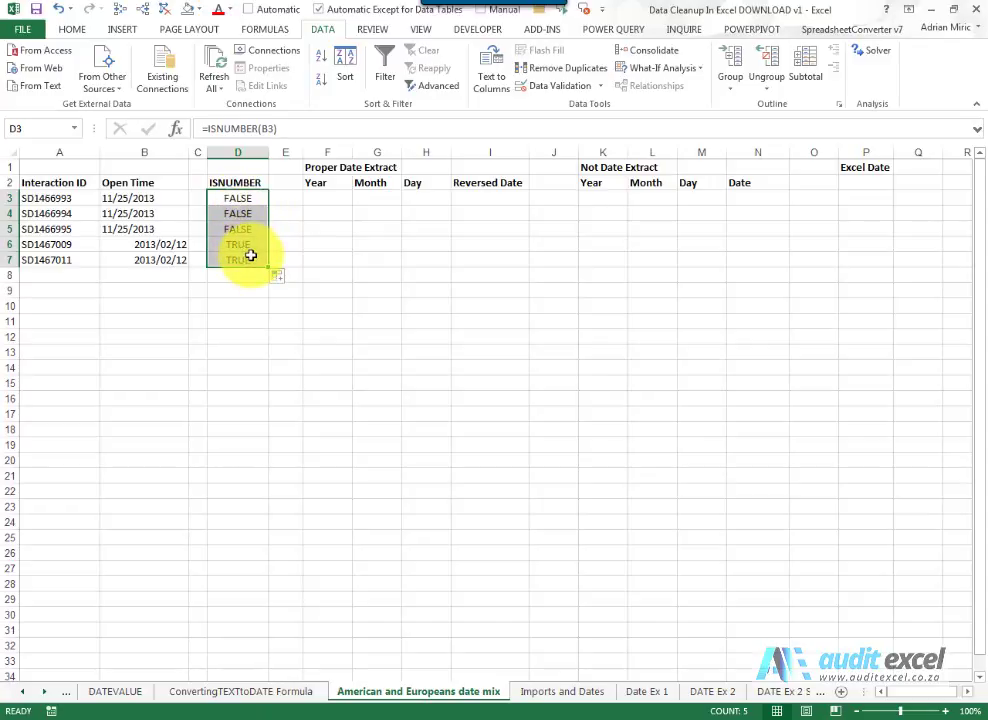
Enter =YEAR(B6) in F6 through Insert Function, returning 2013
left_click(331, 262)
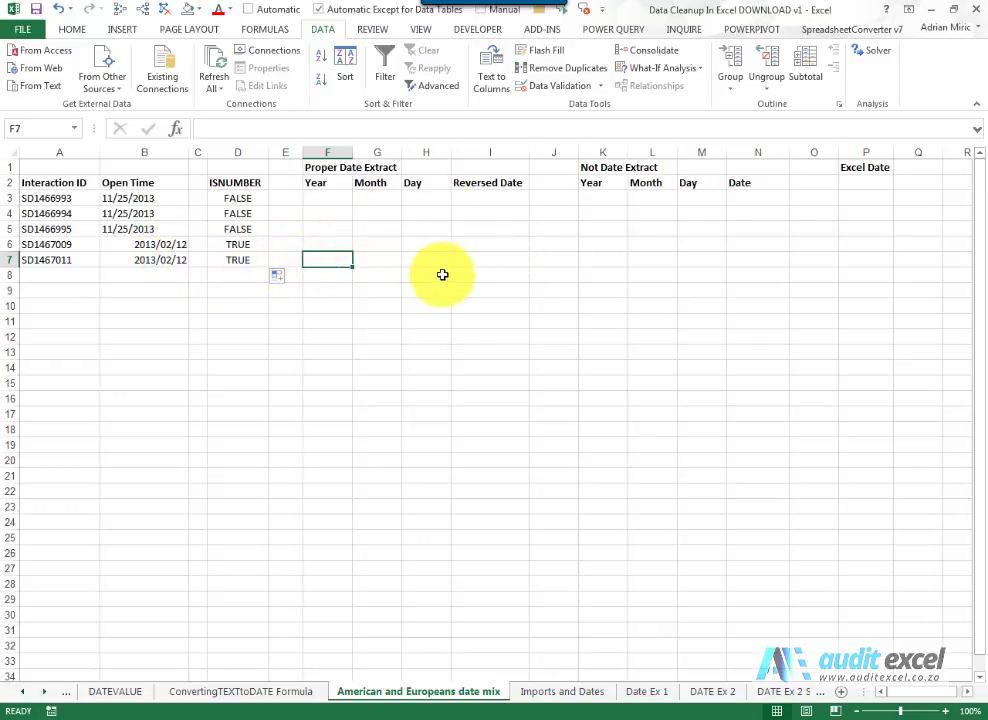
left_click(332, 246)
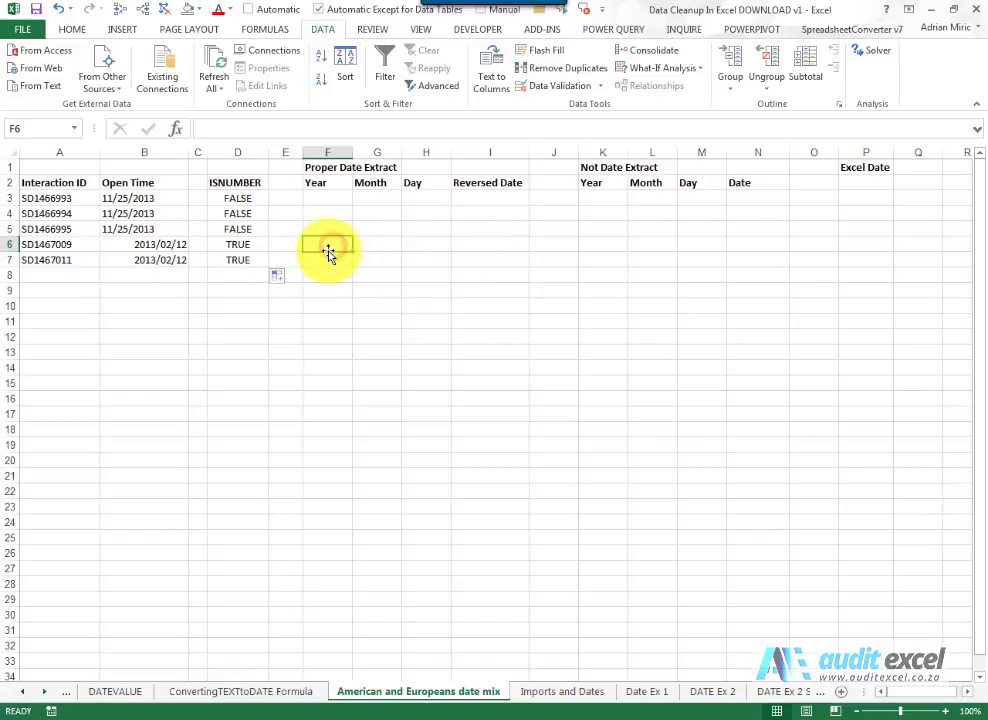
left_click(176, 128)
left_click(448, 468)
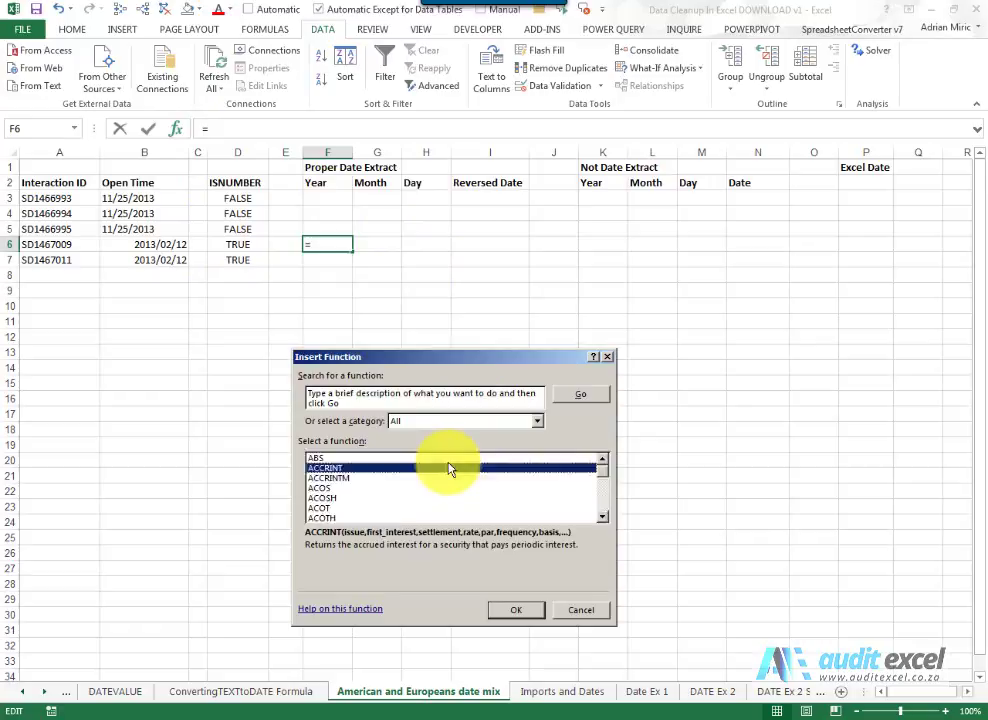
key("y")
key("Return")
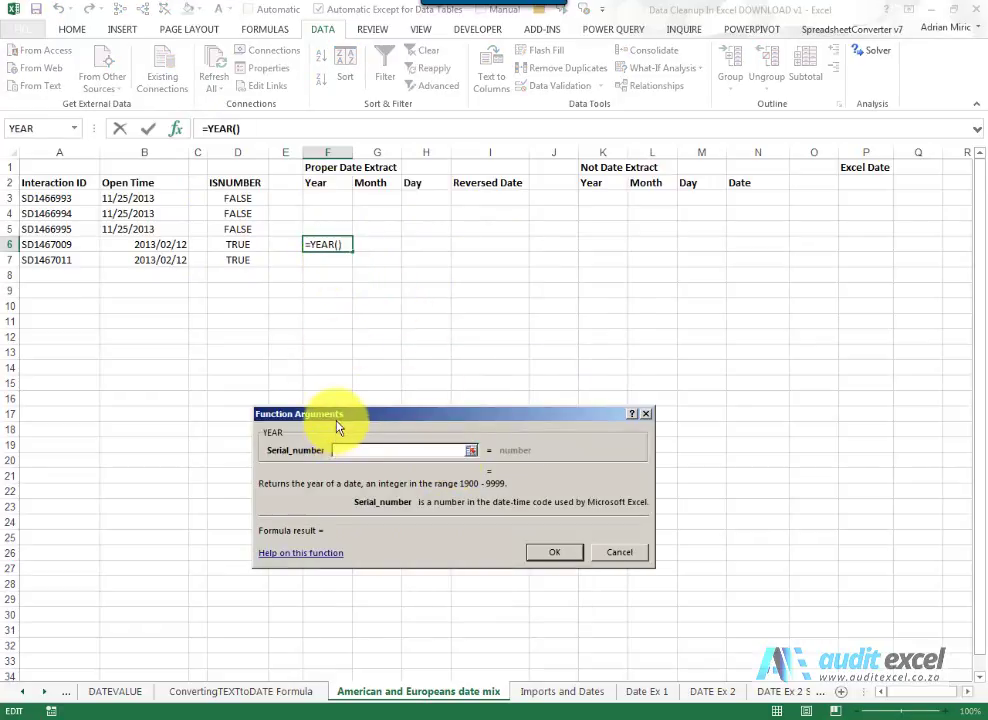
left_click_drag(337, 427, 285, 328)
left_click(156, 244)
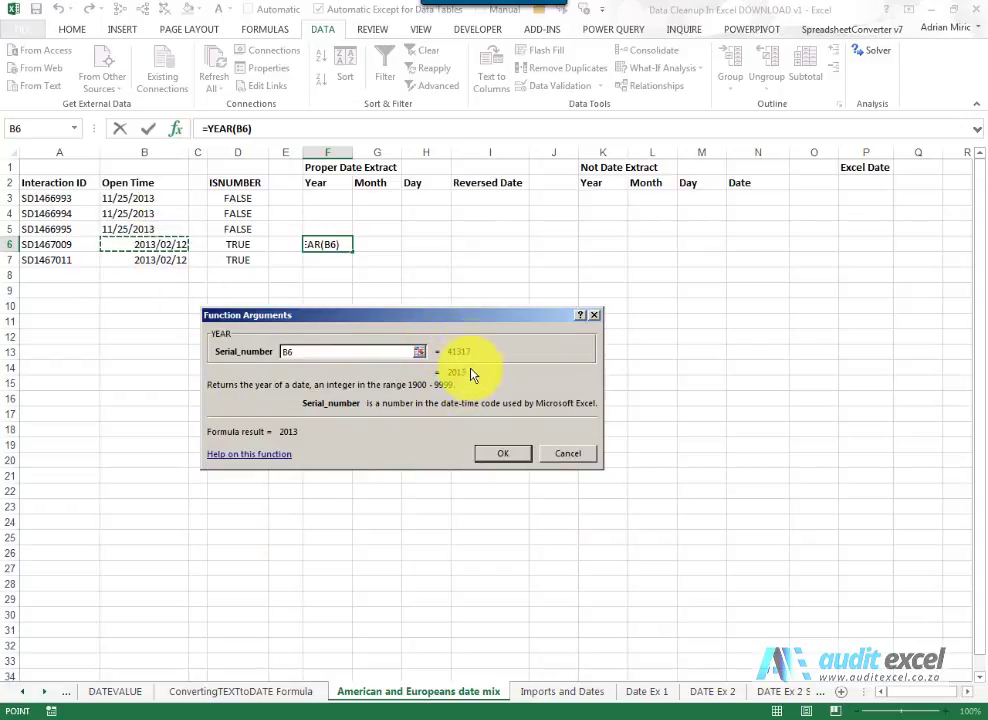
left_click(497, 455)
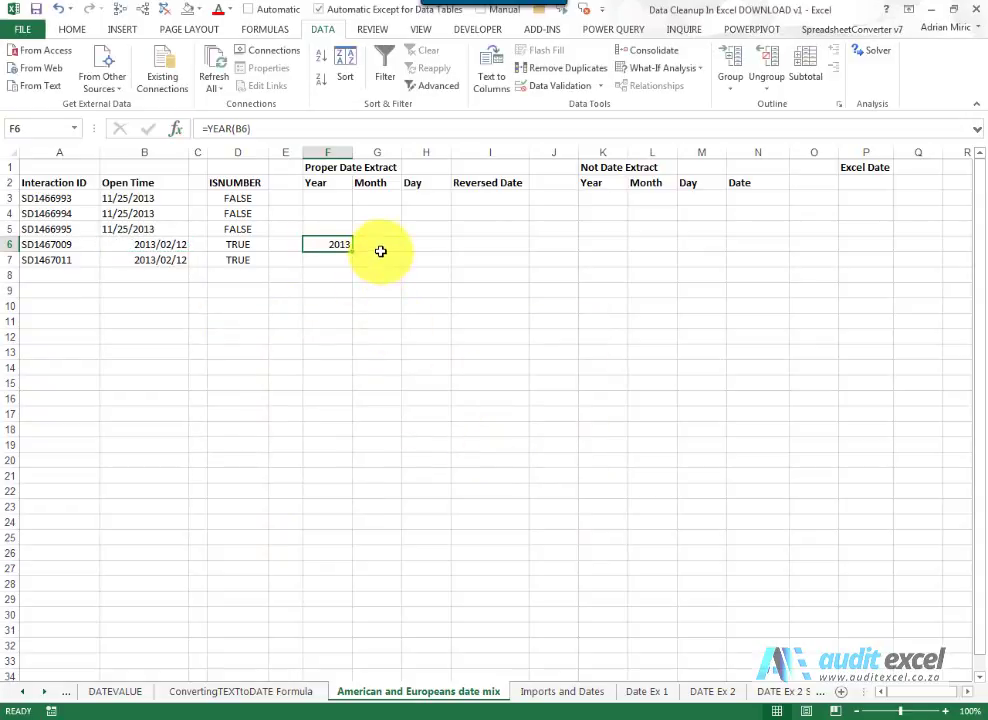
Enter =MONTH(B6) in G6, returning 2
left_click(381, 251)
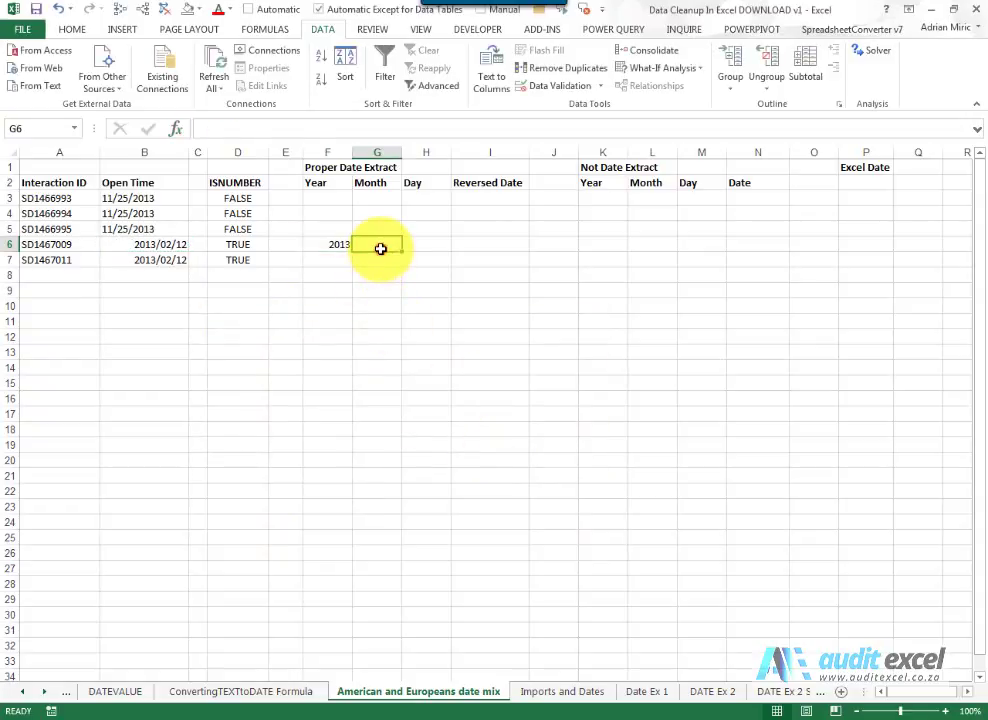
left_click(177, 131)
left_click(375, 404)
type("month")
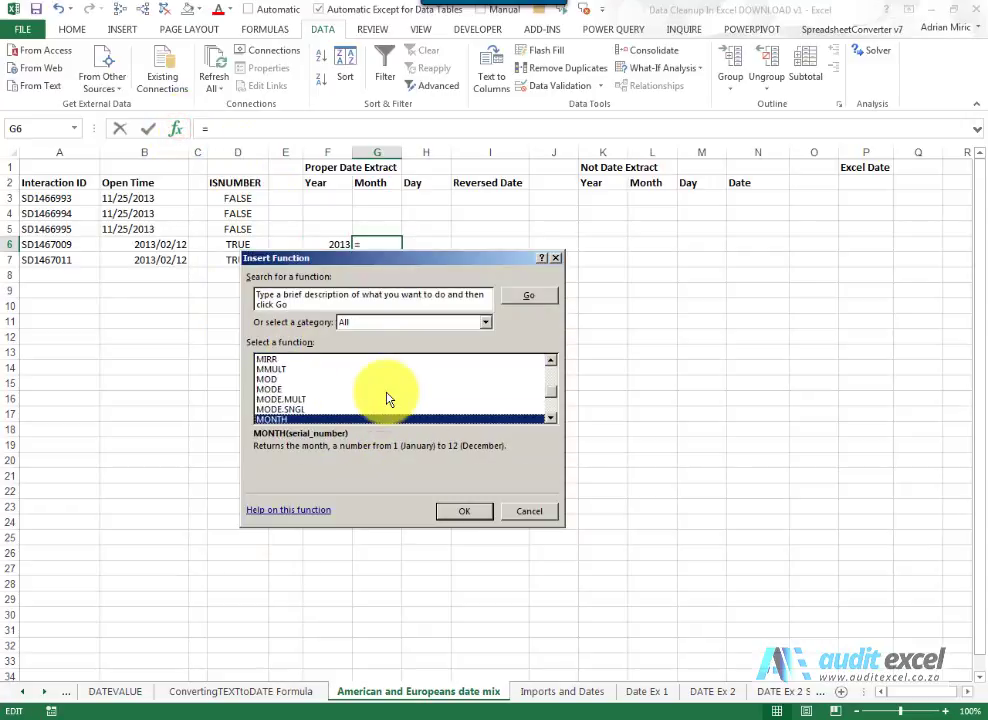
key("Return")
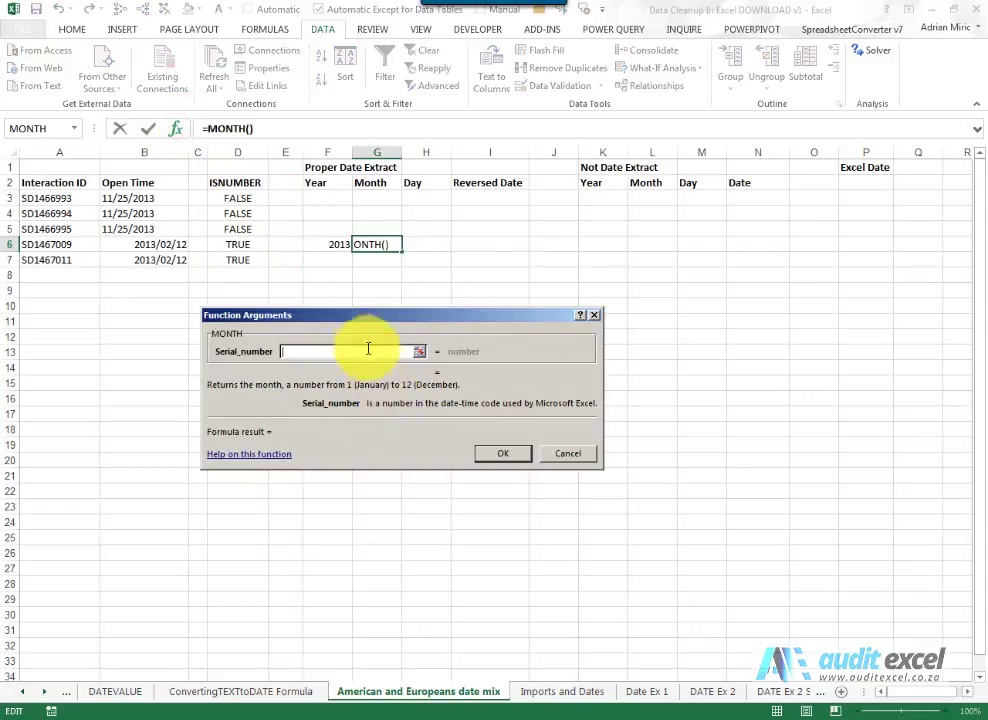
left_click(167, 244)
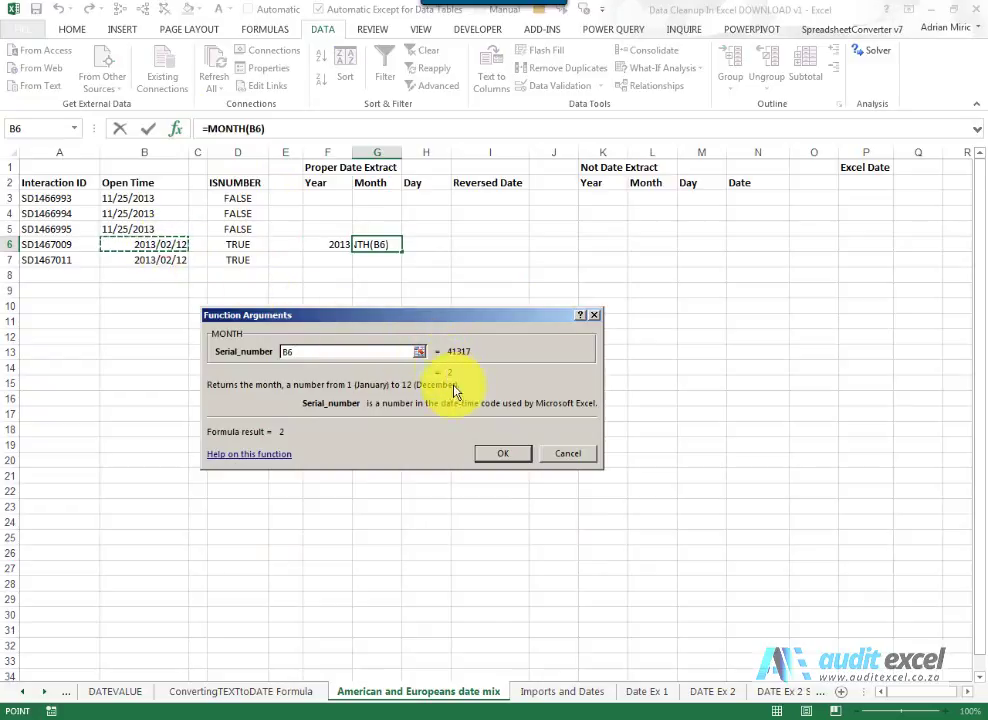
left_click(502, 453)
Enter =DAY(B6) in H6 returning 12, then fill the F6:H6 formulas across rows 3–7
left_click(426, 245)
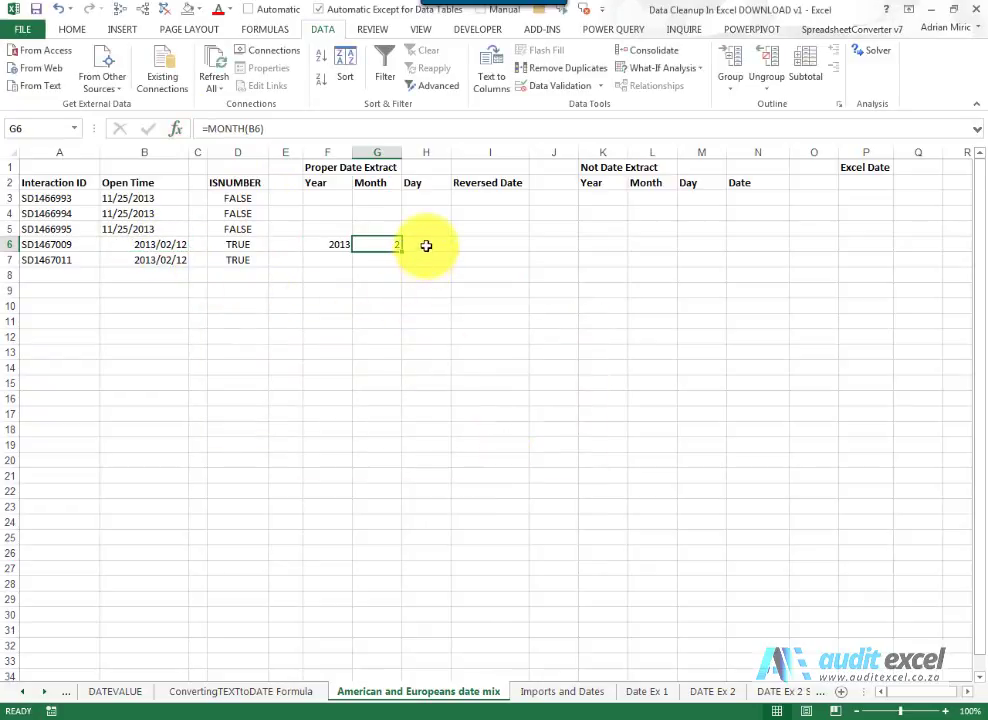
left_click(176, 128)
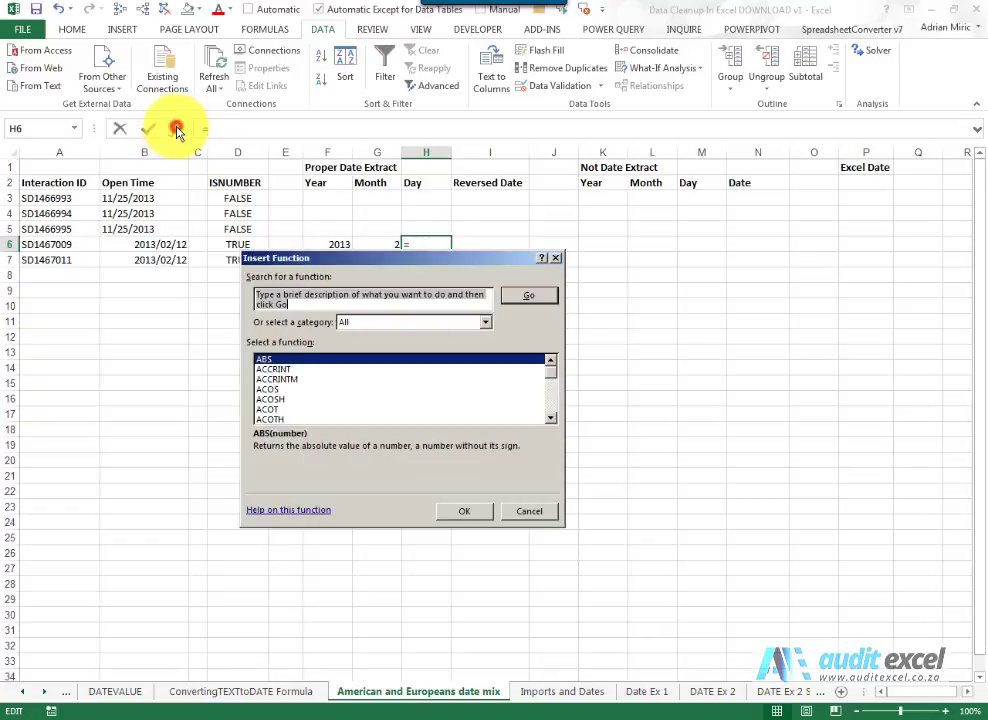
left_click(297, 400)
key("d")
key("a")
key("y")
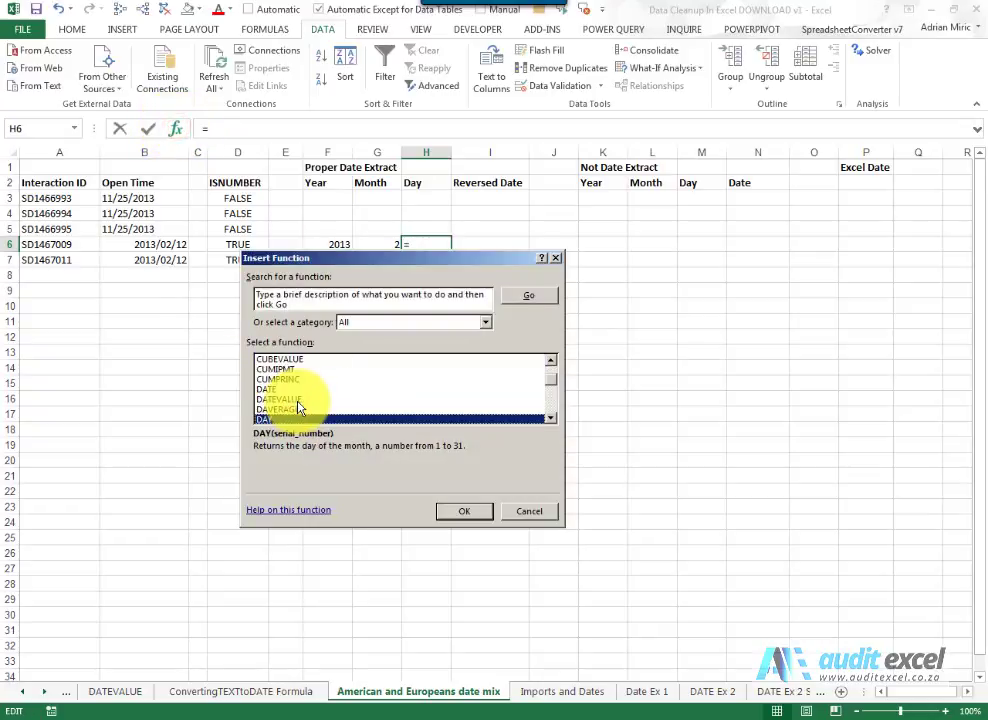
key("Return")
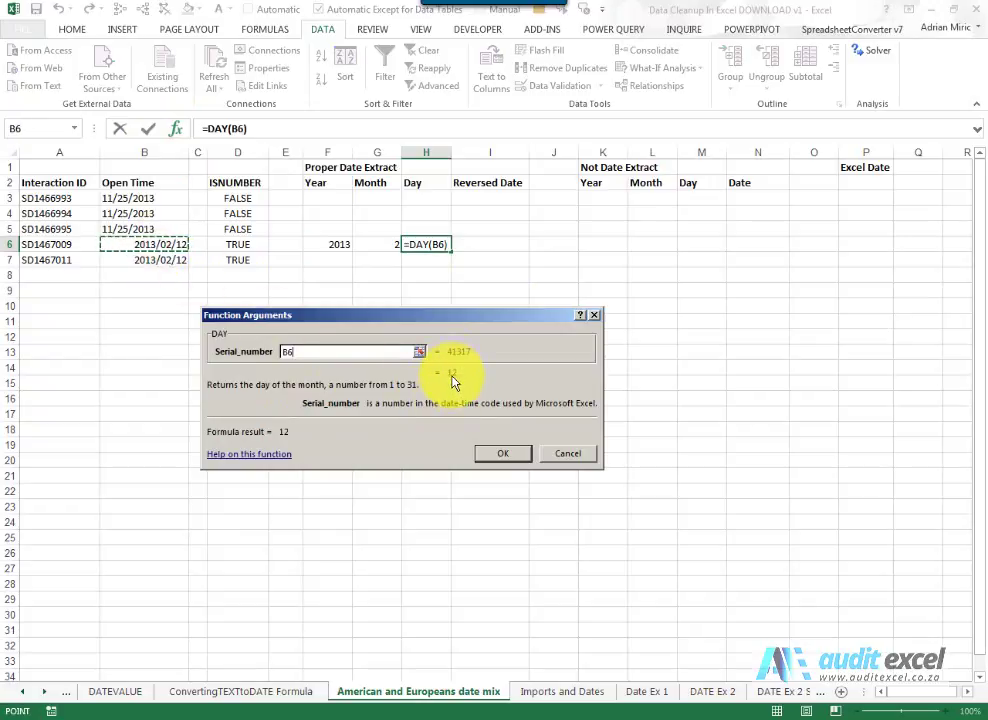
left_click(499, 452)
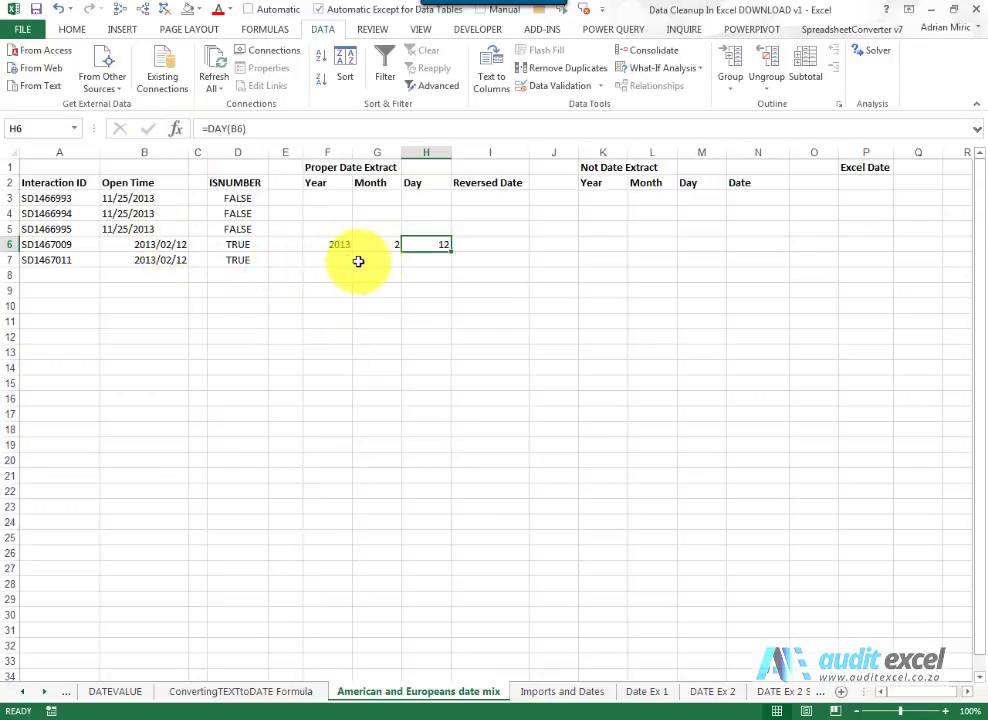
left_click_drag(342, 247, 448, 272)
left_click_drag(337, 260, 448, 198)
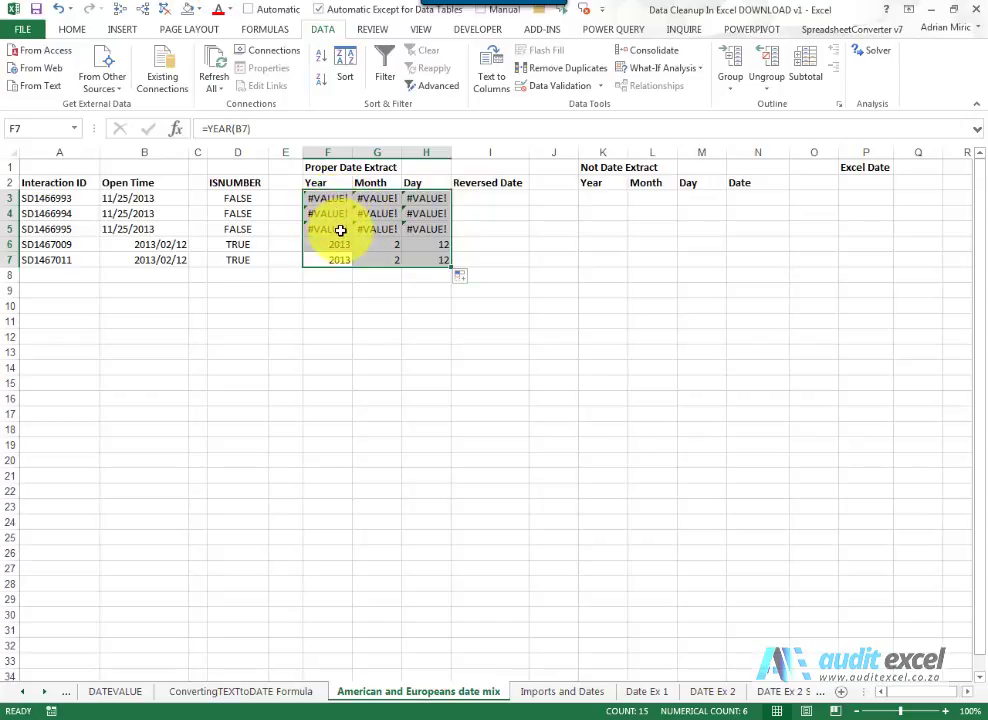
Enter =DATE(F6,H6,G6) in I6, swapping month and day to give 2013/12/02
left_click(477, 243)
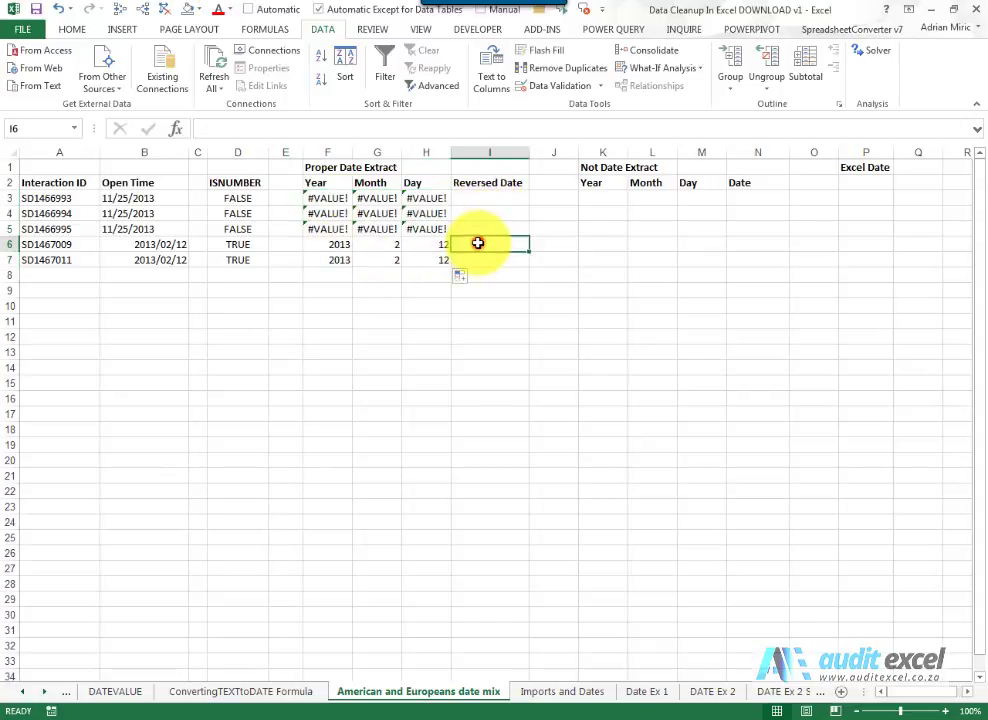
left_click(180, 130)
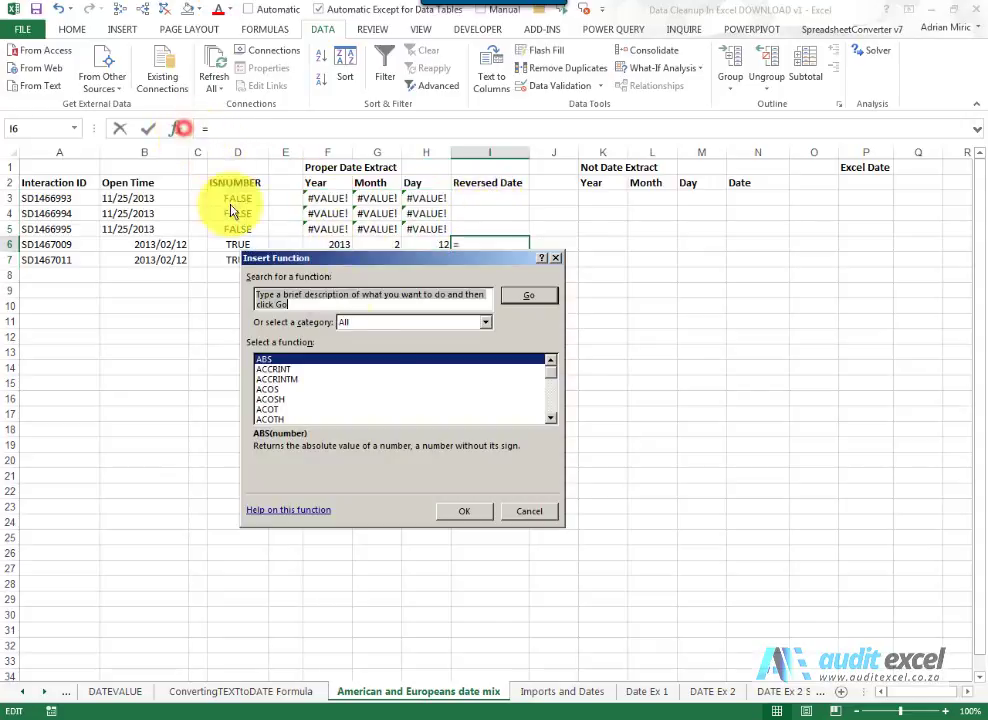
left_click(350, 370)
key("d")
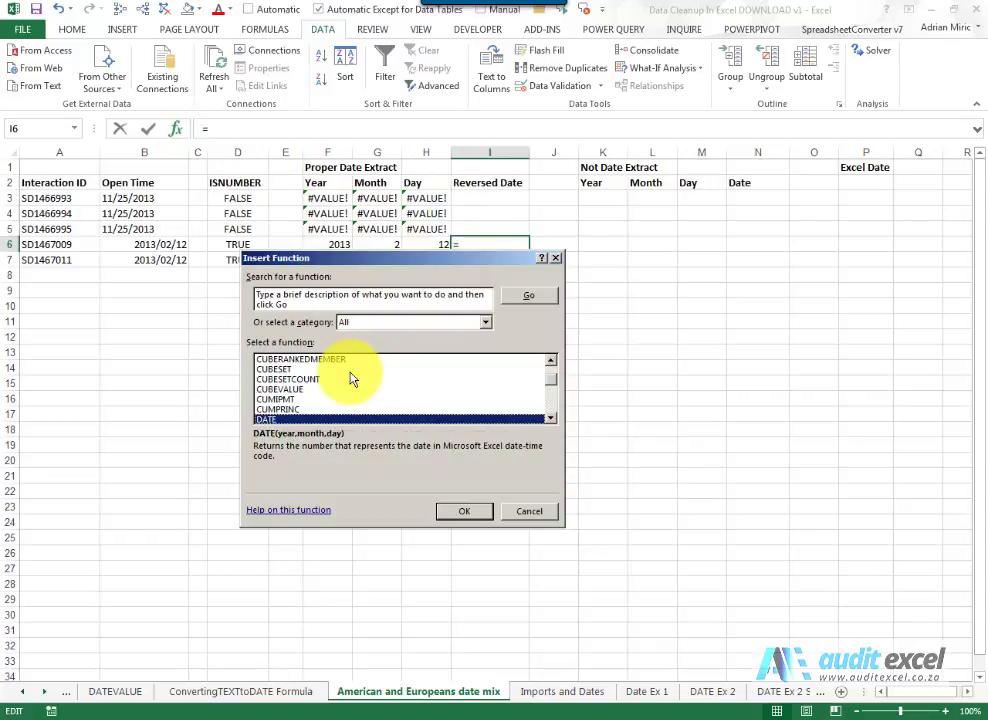
key("Return")
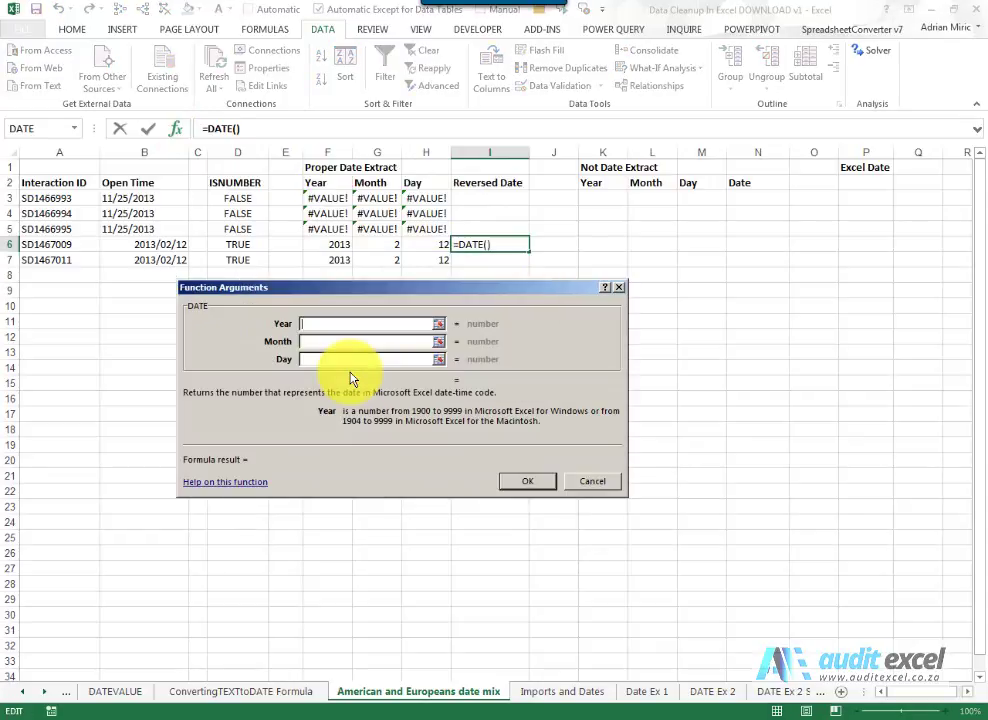
left_click(358, 327)
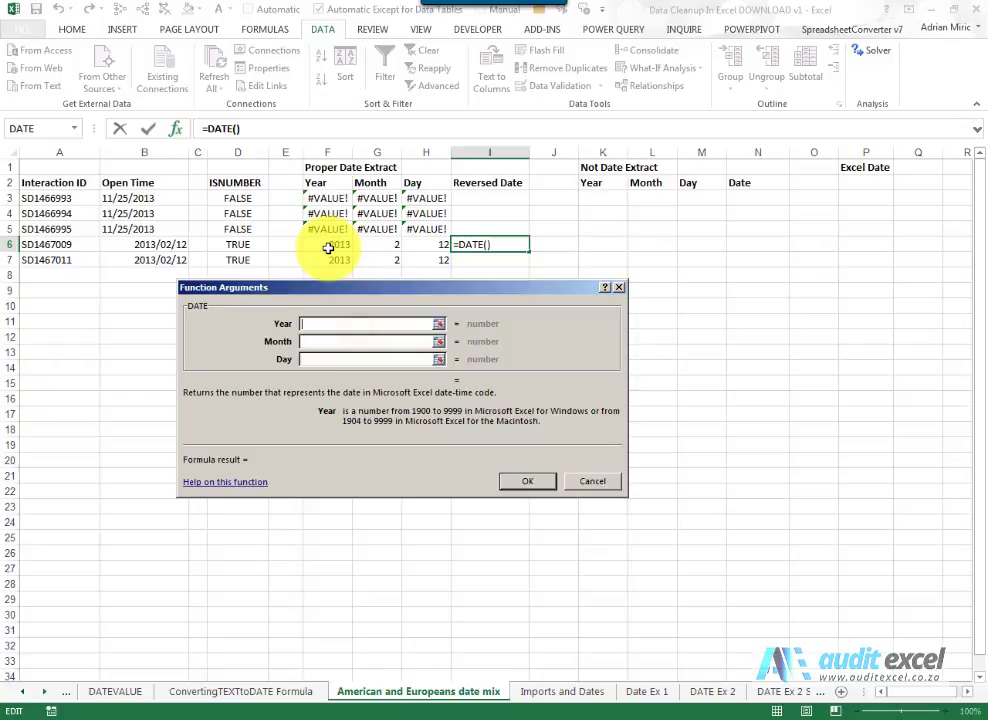
left_click(336, 341)
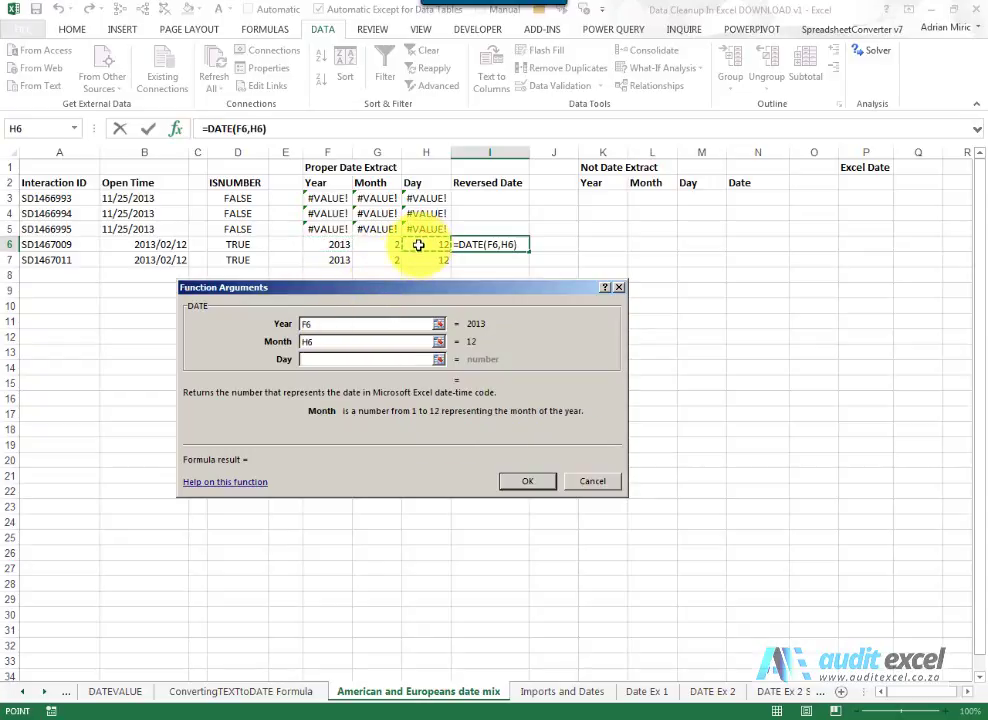
left_click(330, 357)
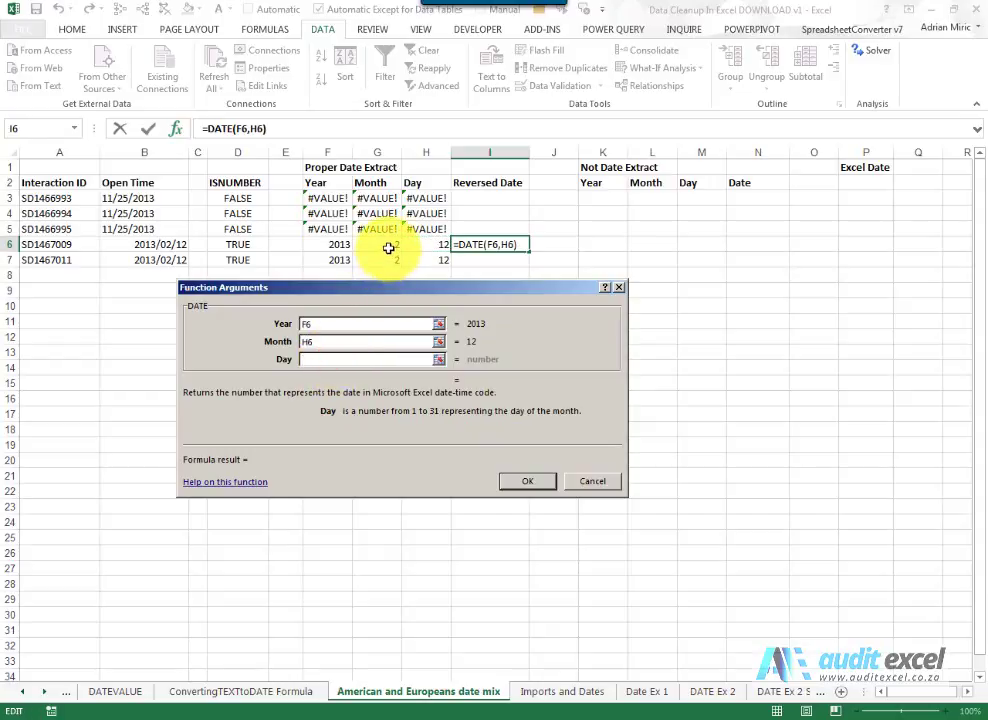
left_click(384, 246)
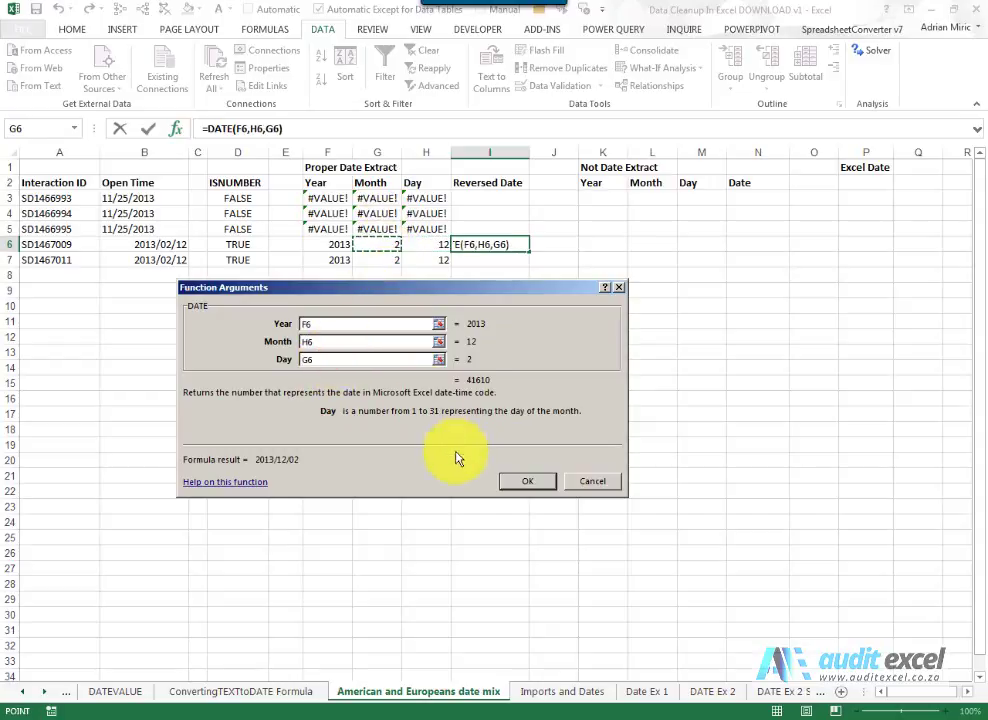
left_click(505, 483)
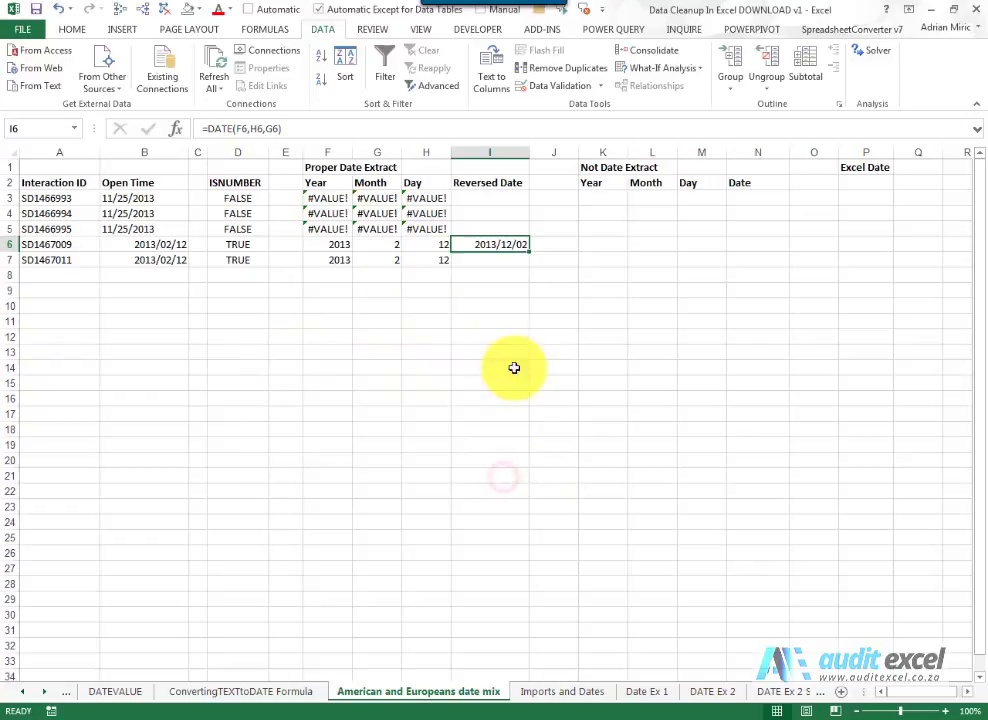
Fill the Reversed Date formula from I6 down to I7 and up to I3
left_click_drag(532, 254, 530, 266)
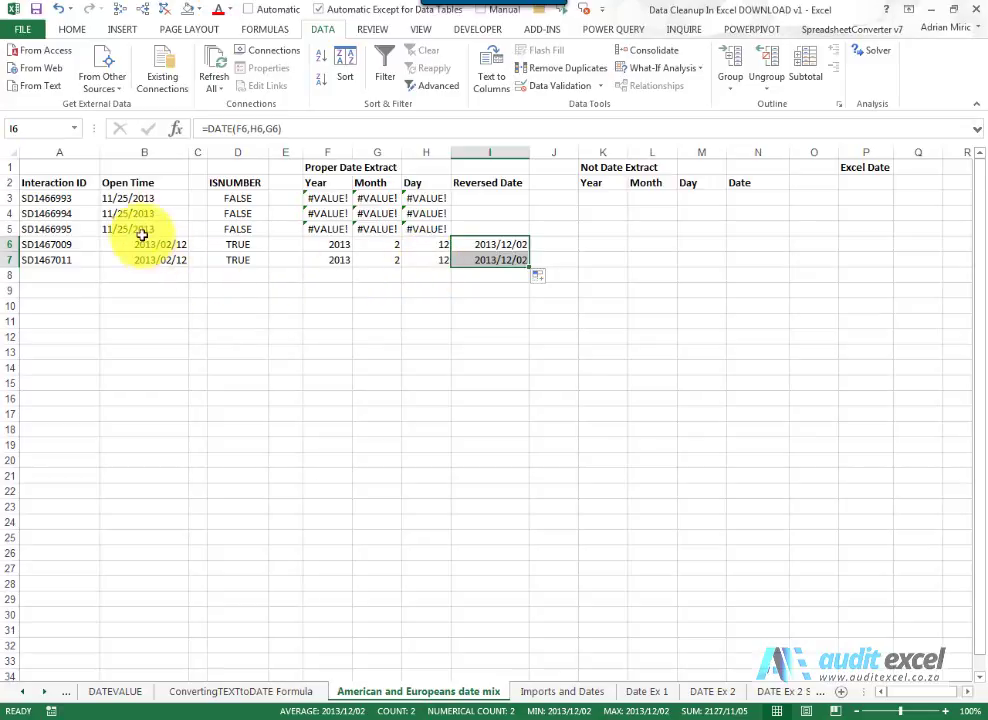
left_click(507, 260)
left_click_drag(528, 268, 516, 194)
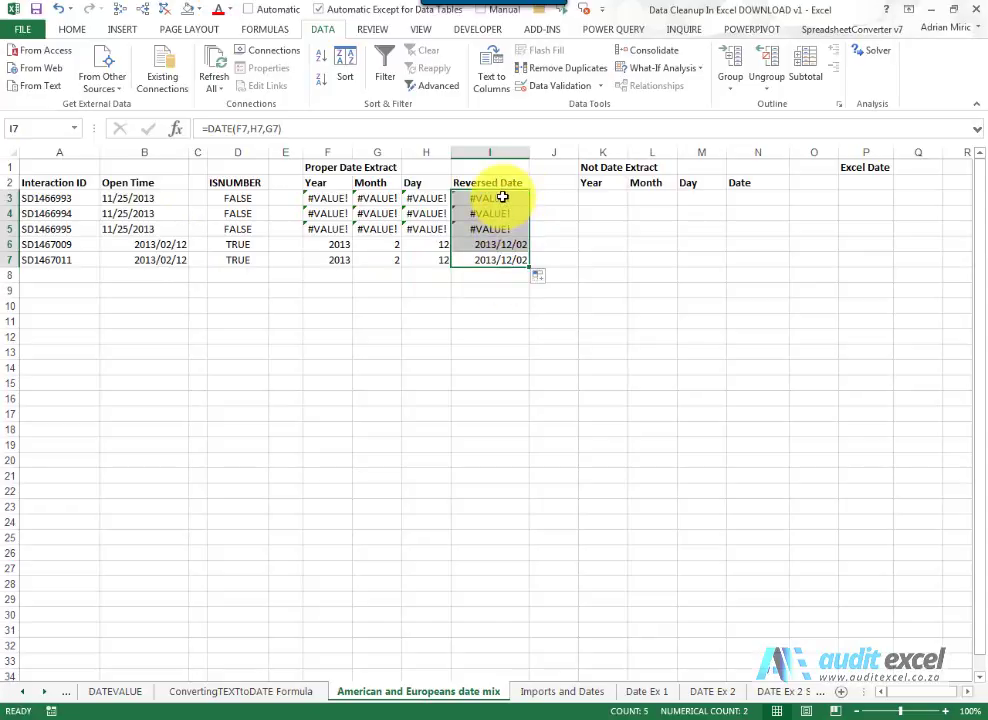
left_click(496, 259)
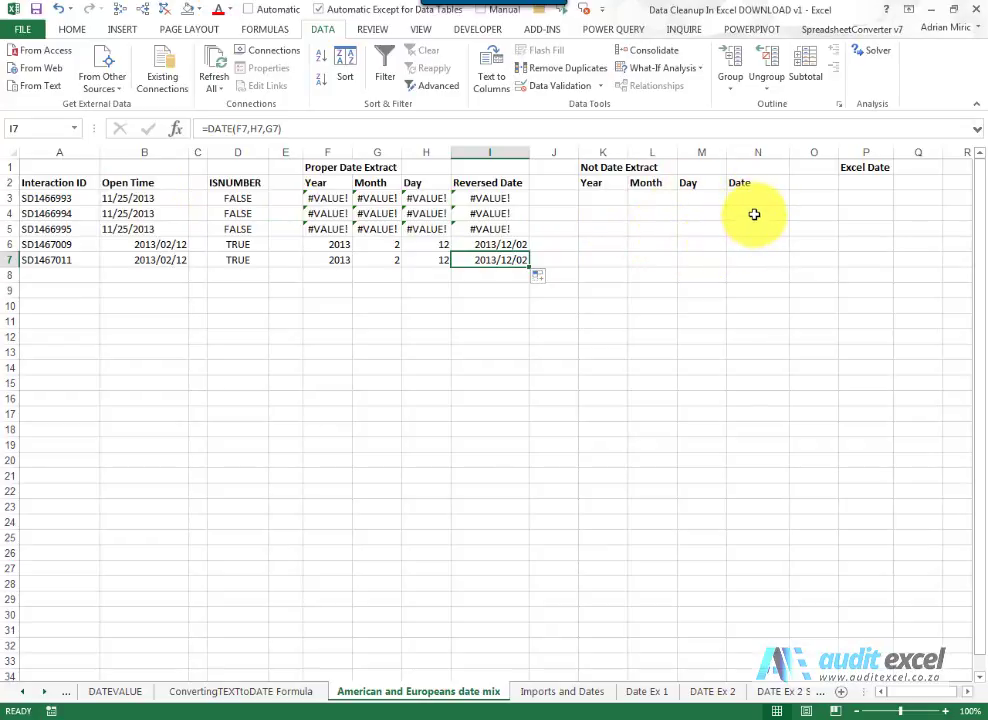
Enter =RIGHT(B3,4) in K3 to pull the year 2013 from the text date
left_click(609, 199)
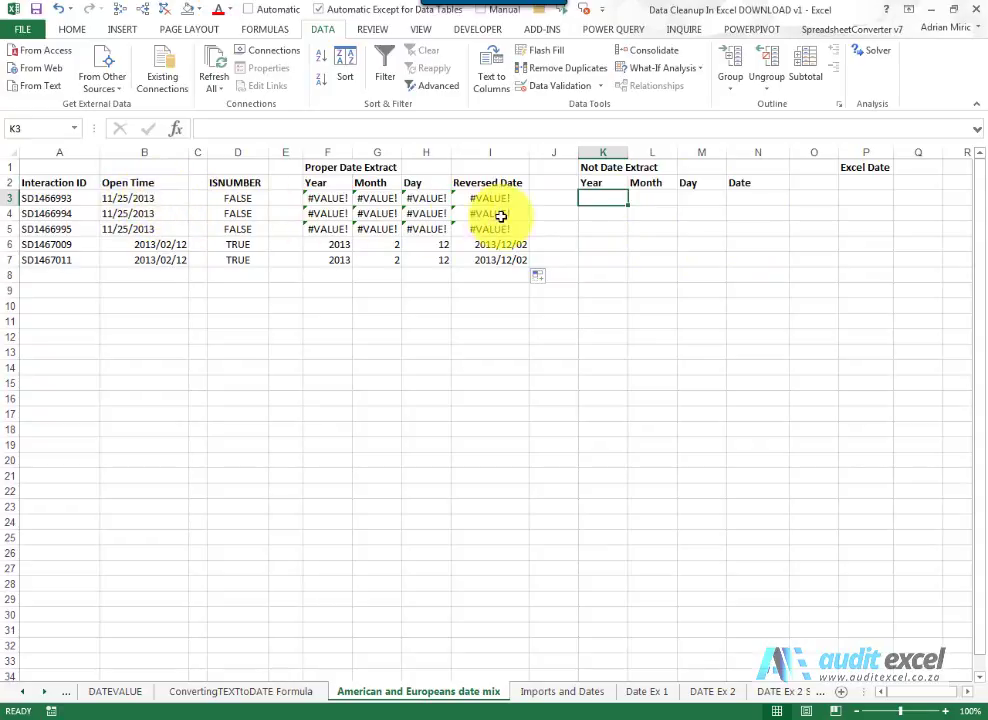
left_click(175, 131)
left_click(399, 399)
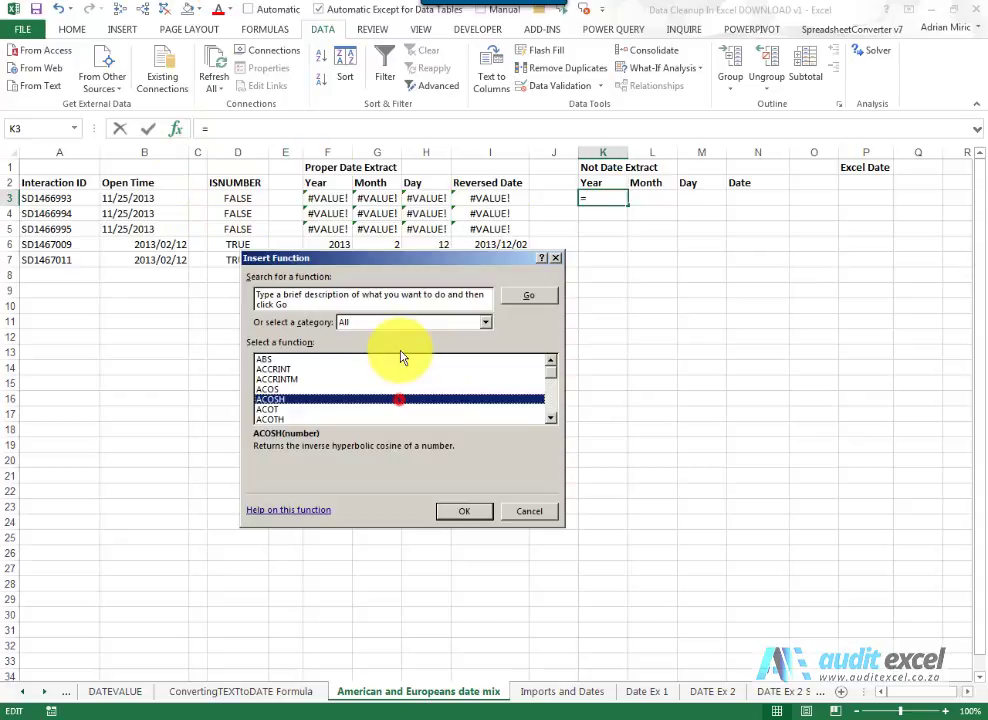
key("r")
key("i")
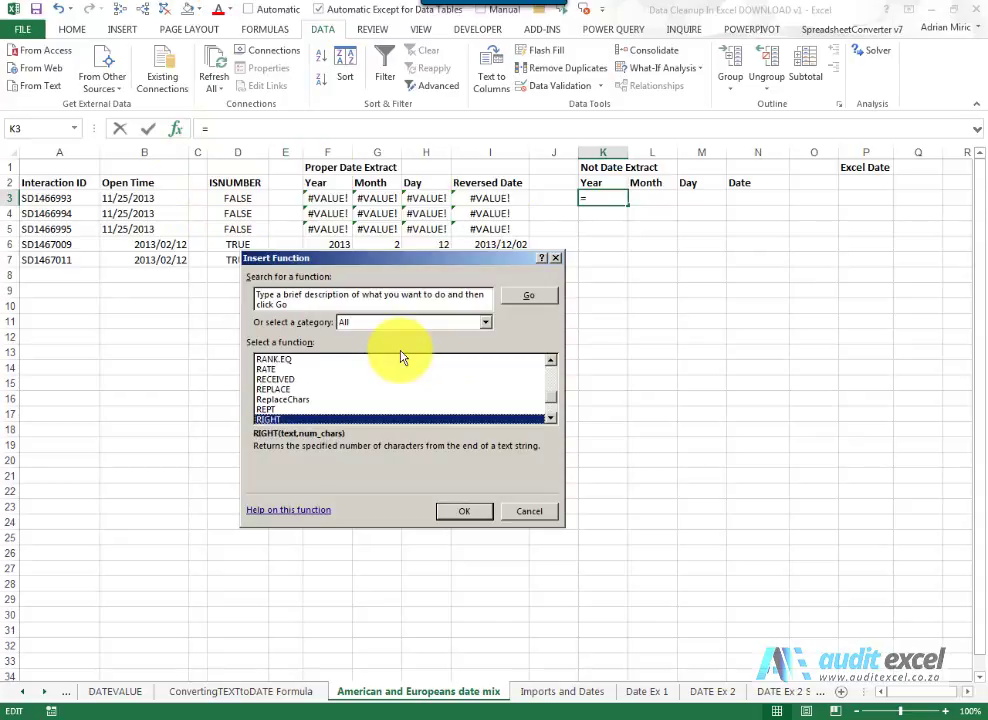
key("Return")
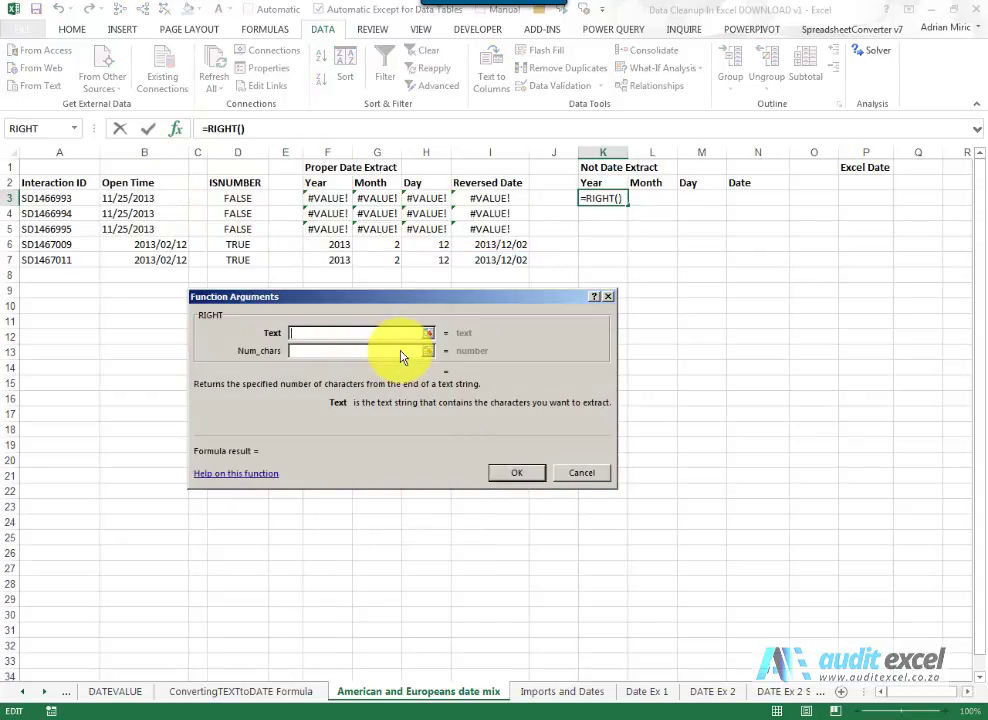
left_click(167, 202)
left_click(295, 351)
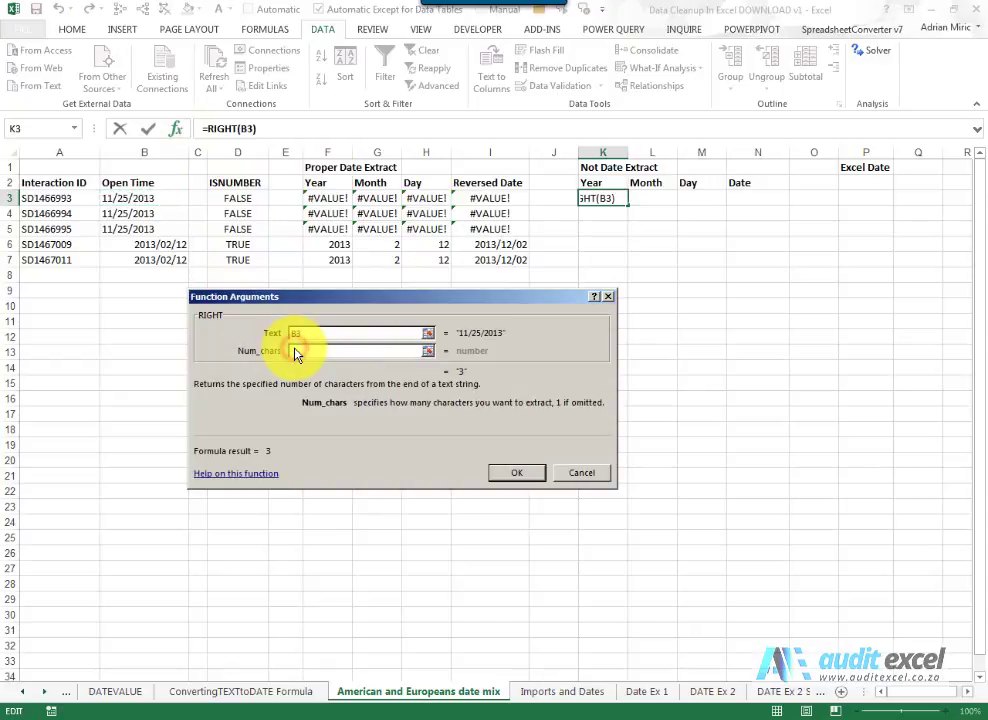
type("4")
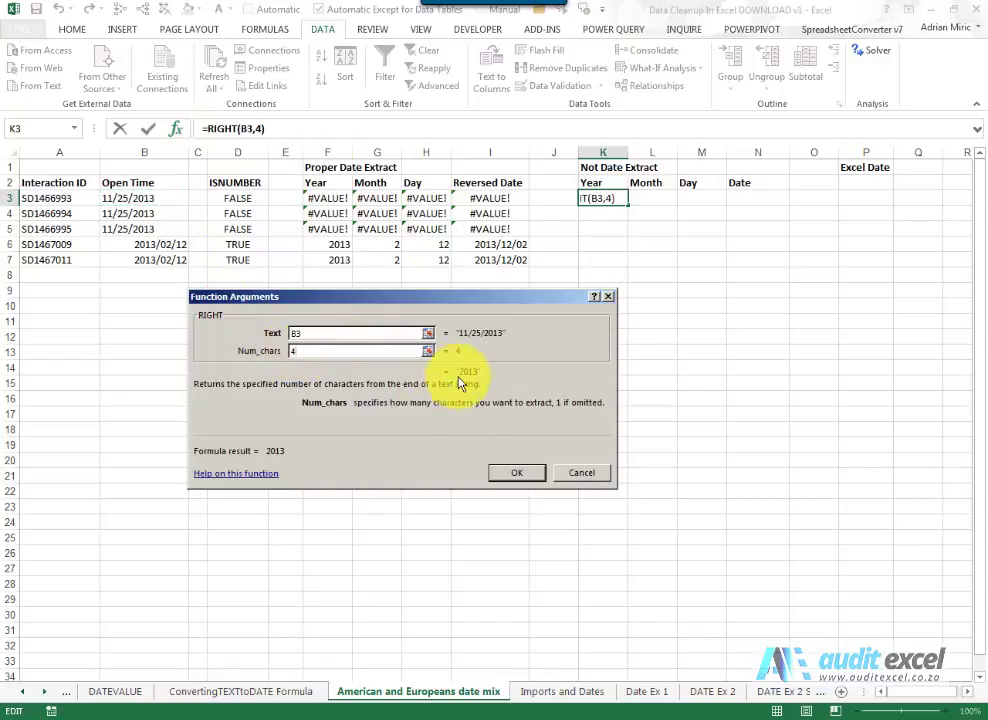
left_click(505, 473)
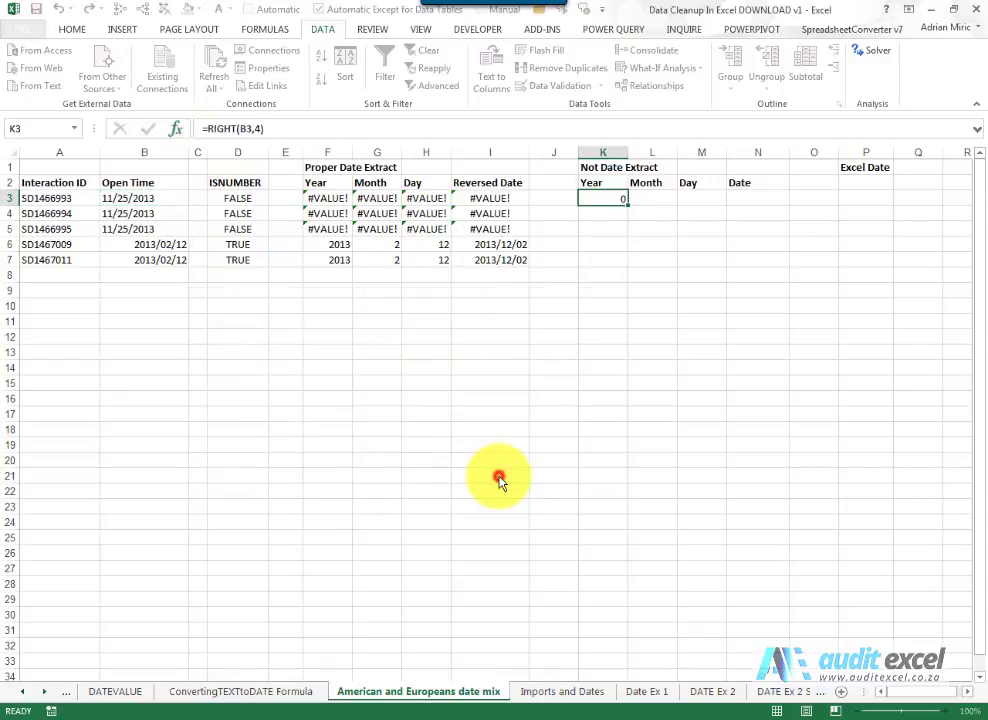
Enter =LEFT(B3,2) in L3 to pull the month 11 from the text date
left_click(643, 198)
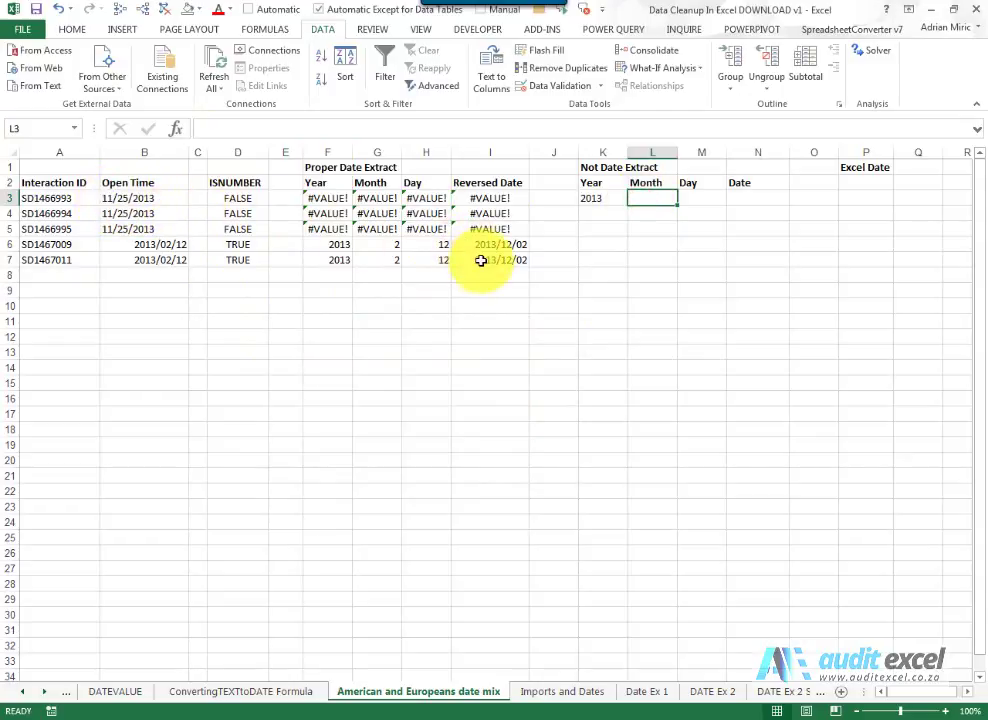
left_click(182, 134)
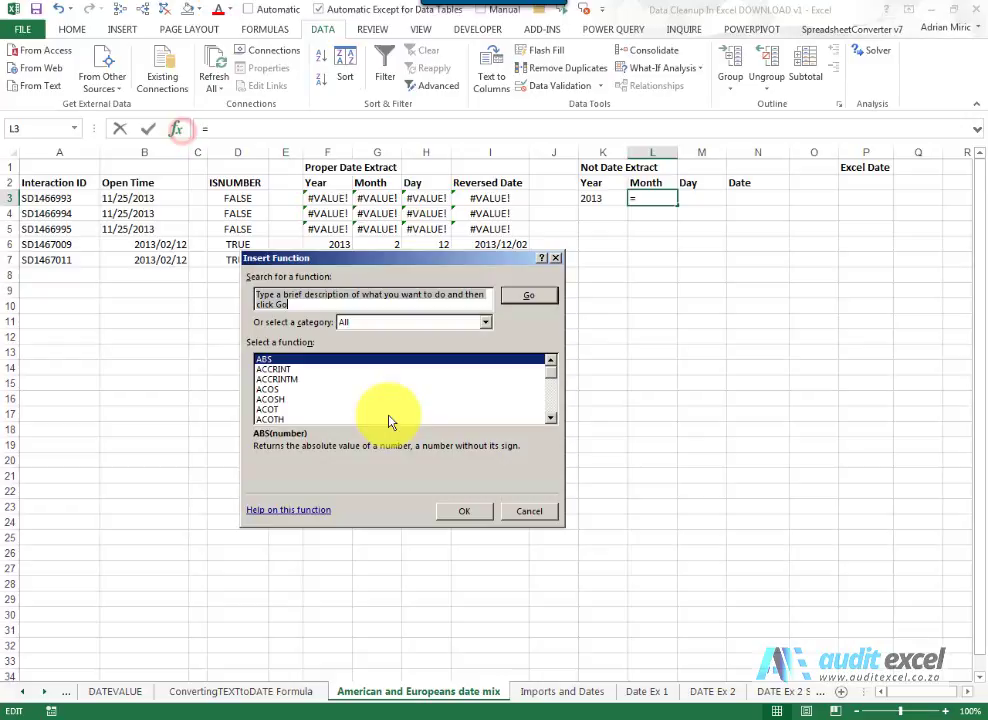
left_click(390, 390)
key("l")
key("e")
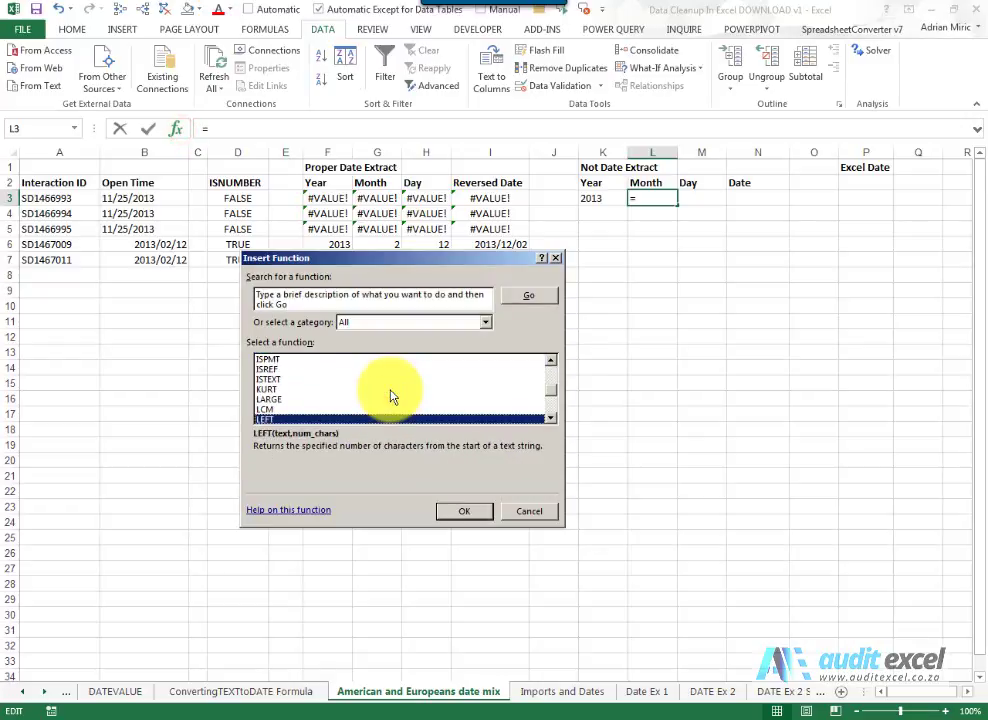
key("Return")
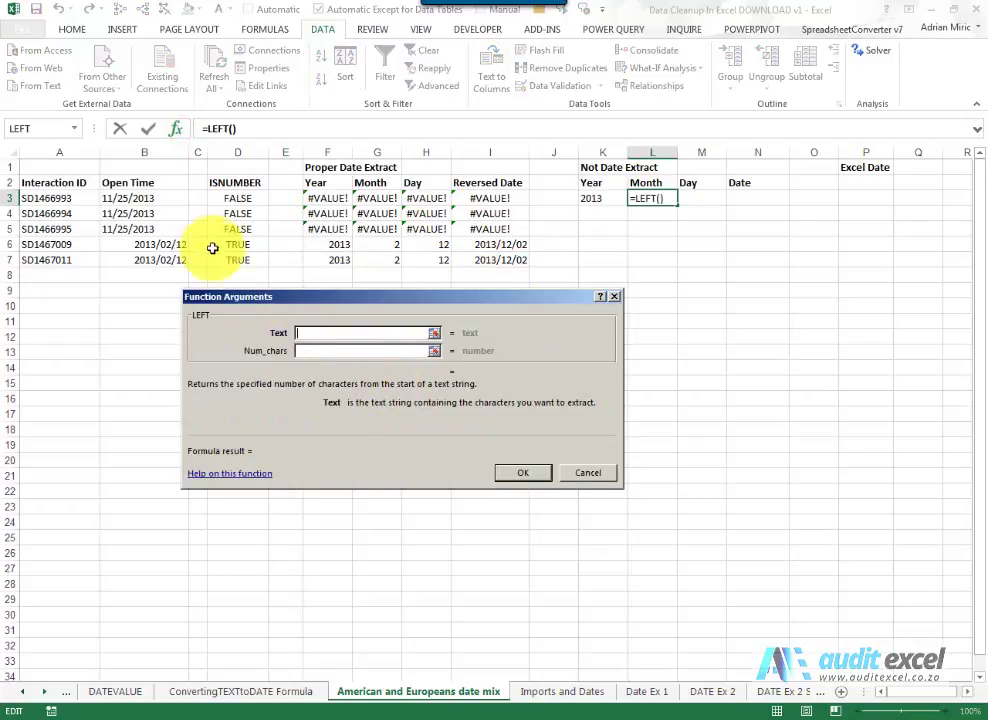
left_click(172, 199)
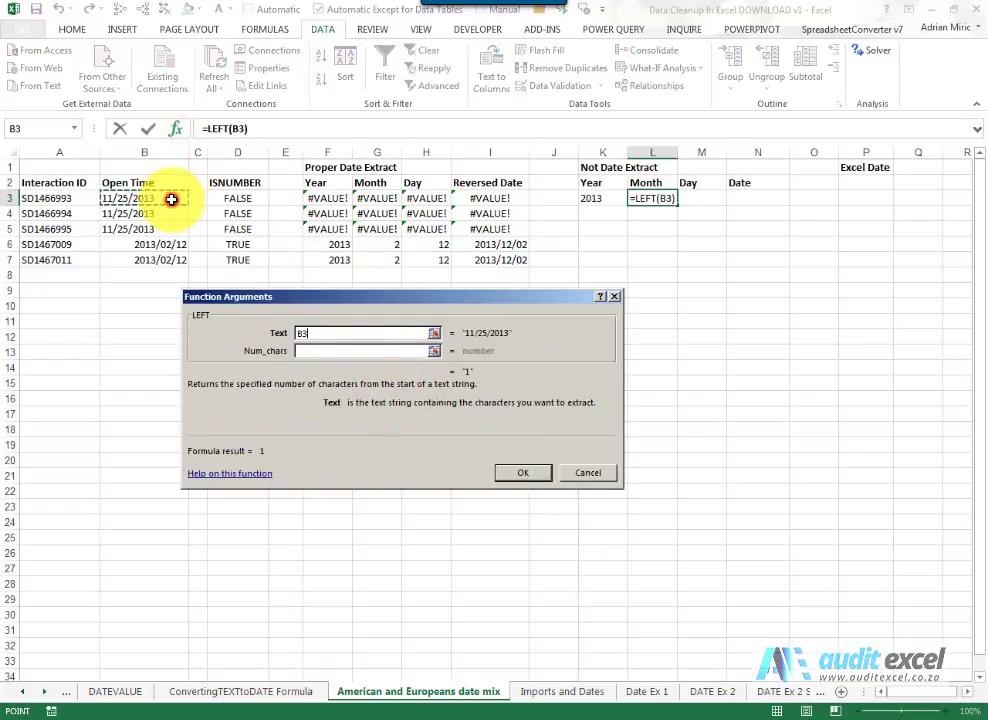
left_click(308, 352)
type("2")
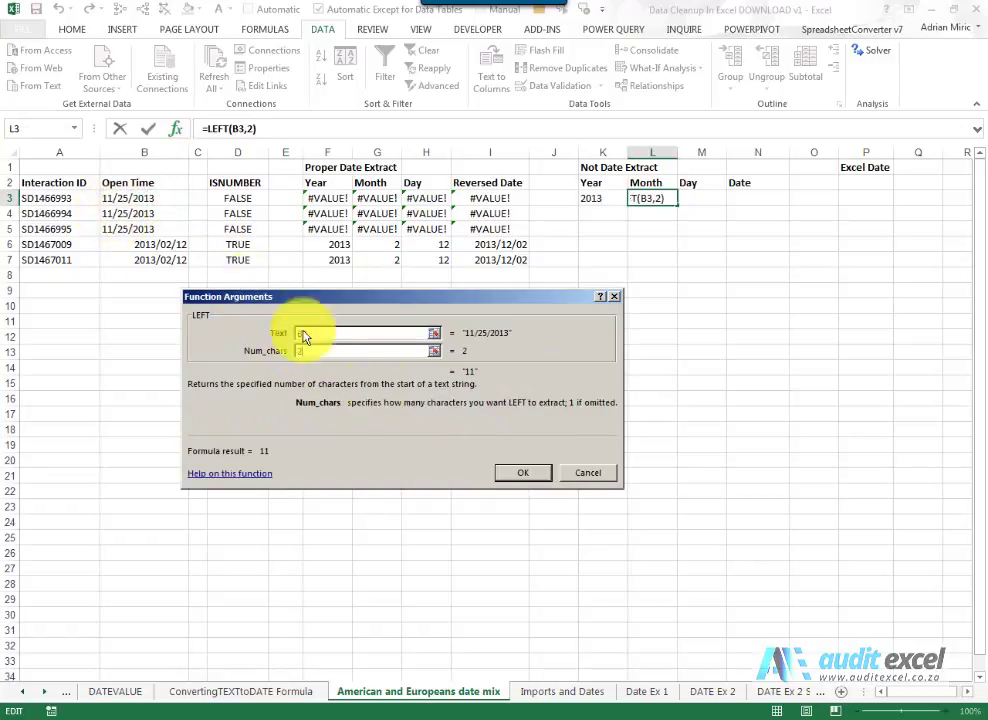
left_click(507, 470)
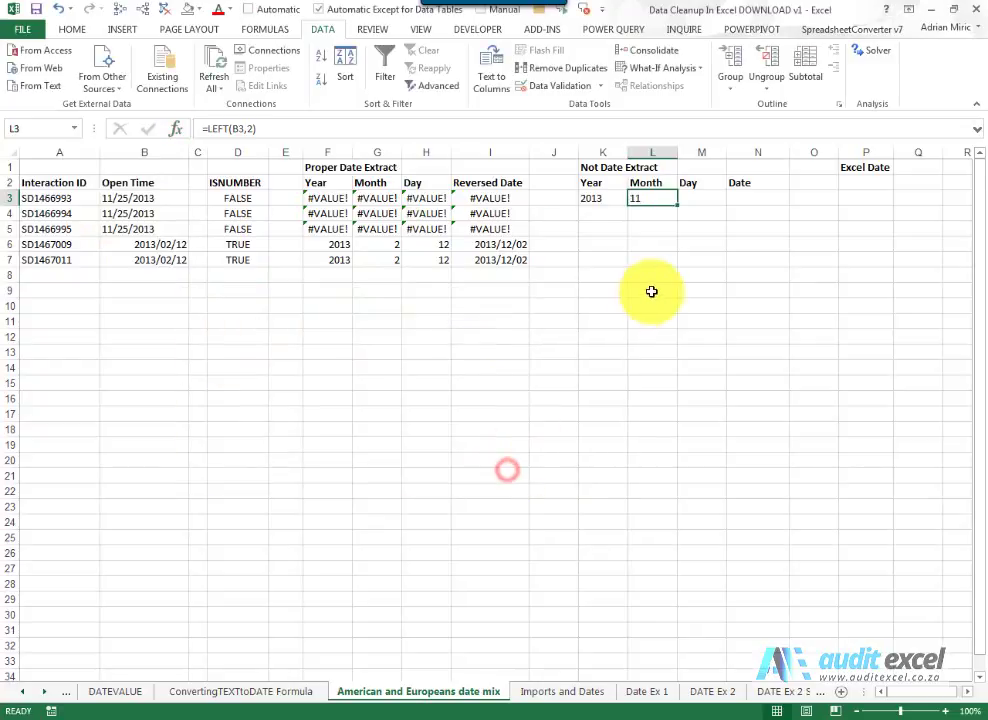
Enter =MID(B3,4,2) in M3 to pull the day 25 from the text date
left_click(704, 201)
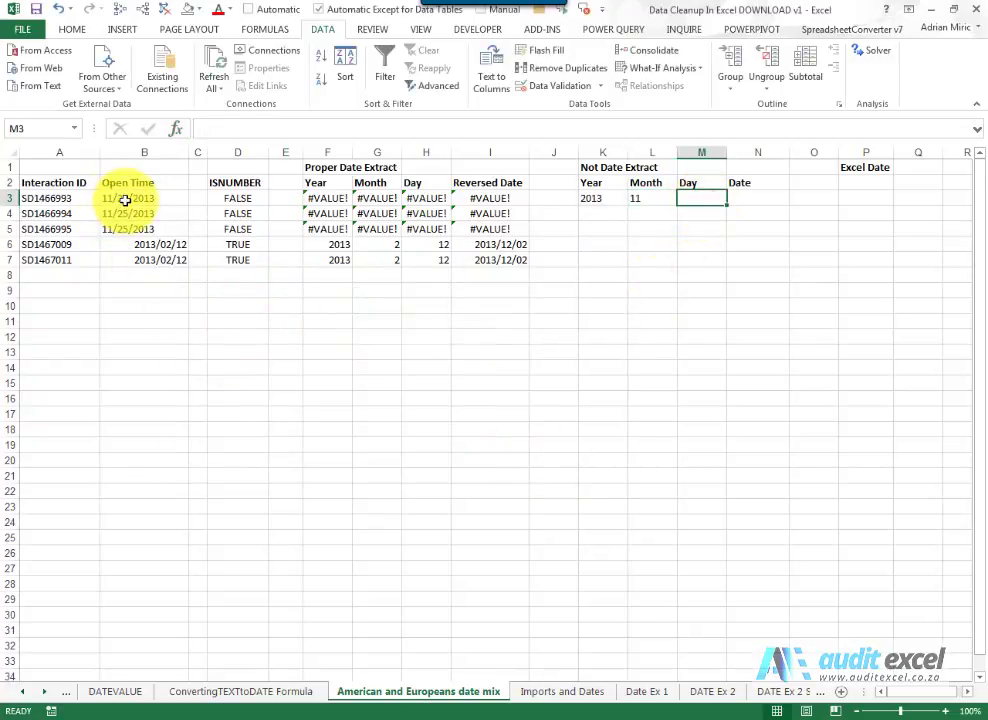
left_click(176, 129)
left_click(352, 373)
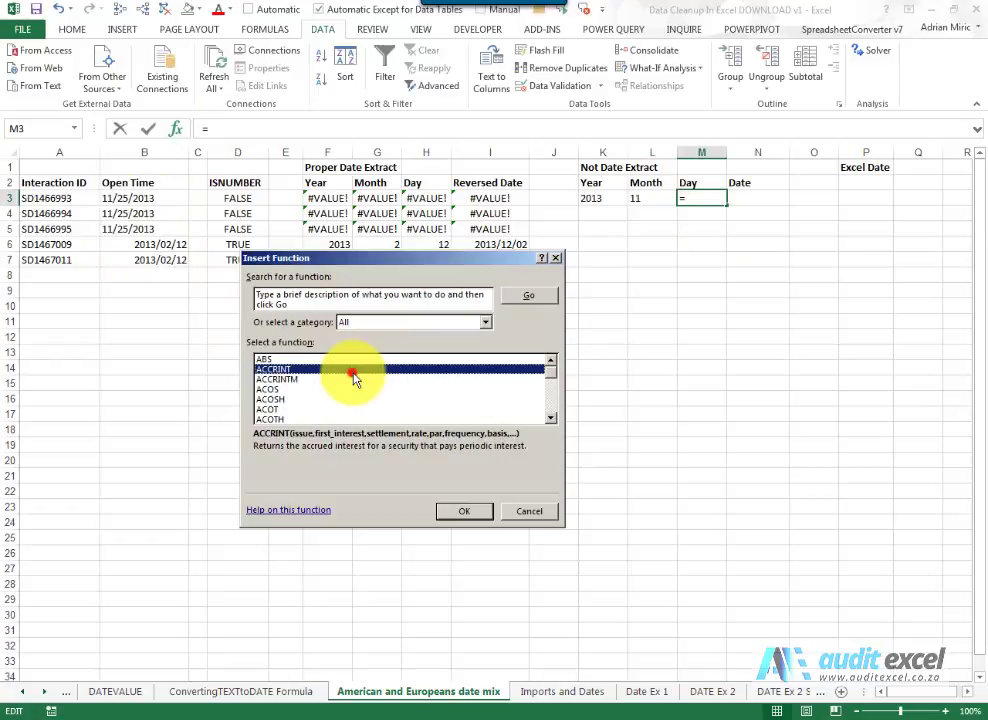
type("mid")
key("Return")
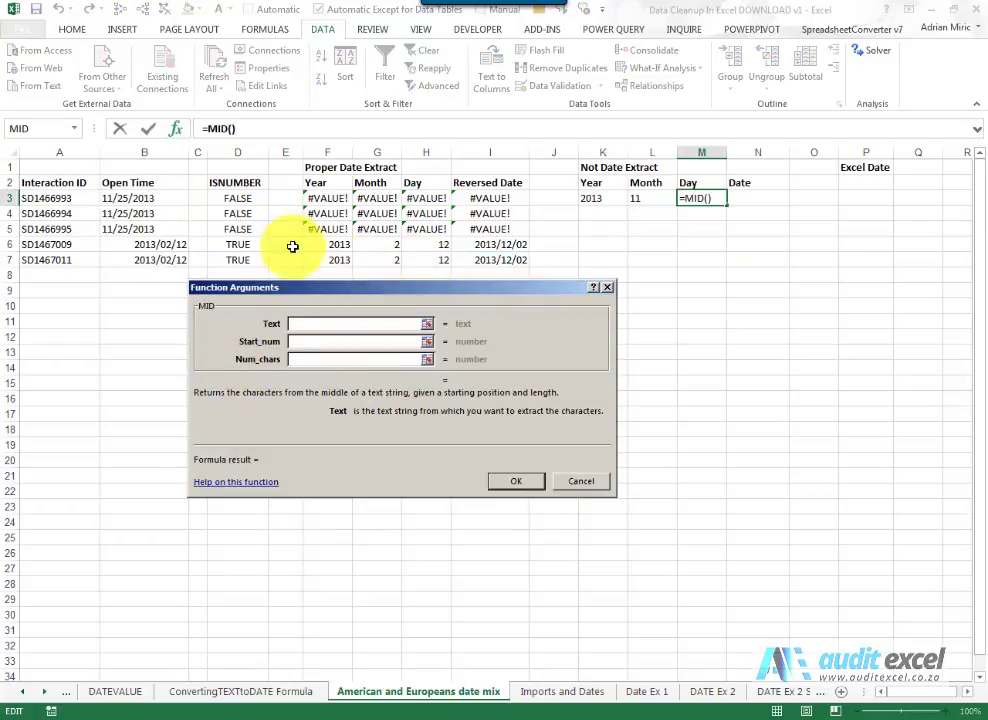
left_click(133, 197)
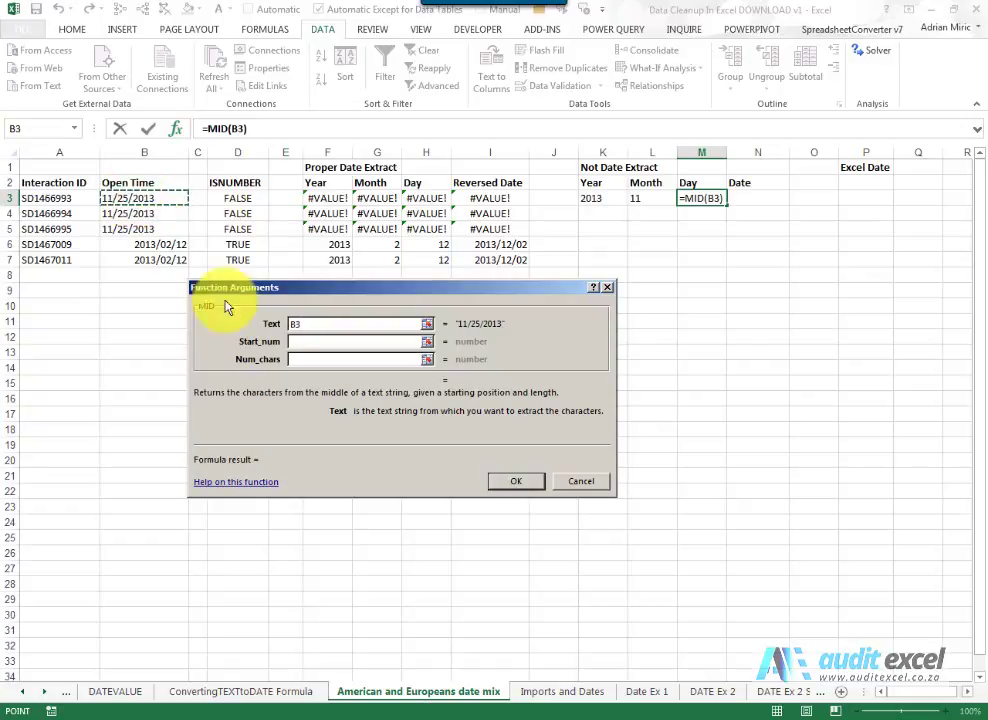
left_click(303, 342)
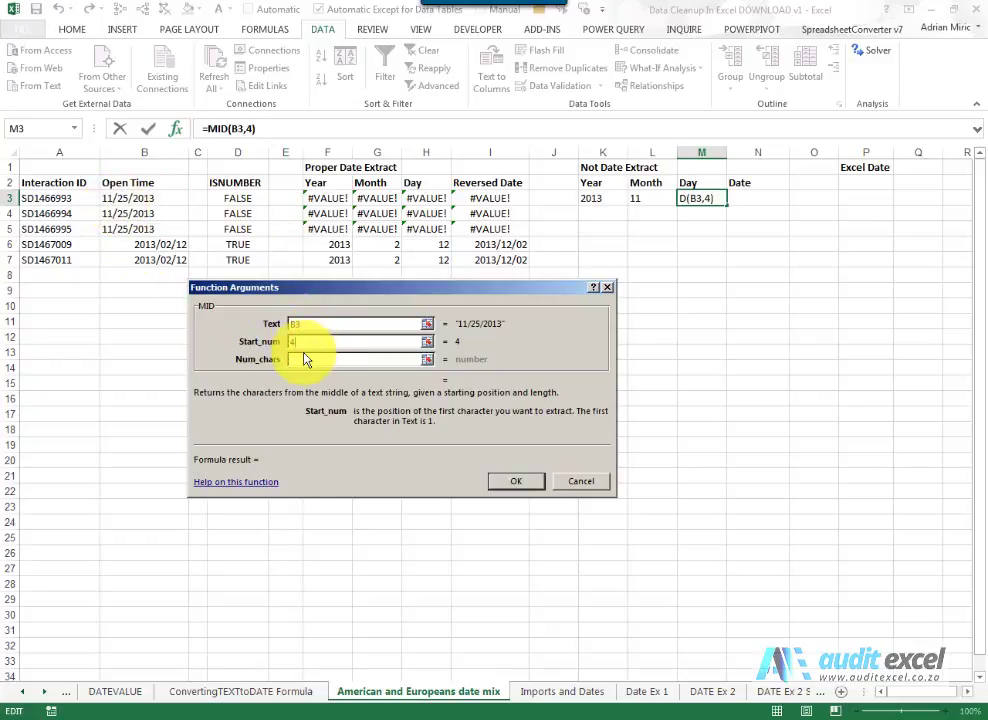
left_click(305, 360)
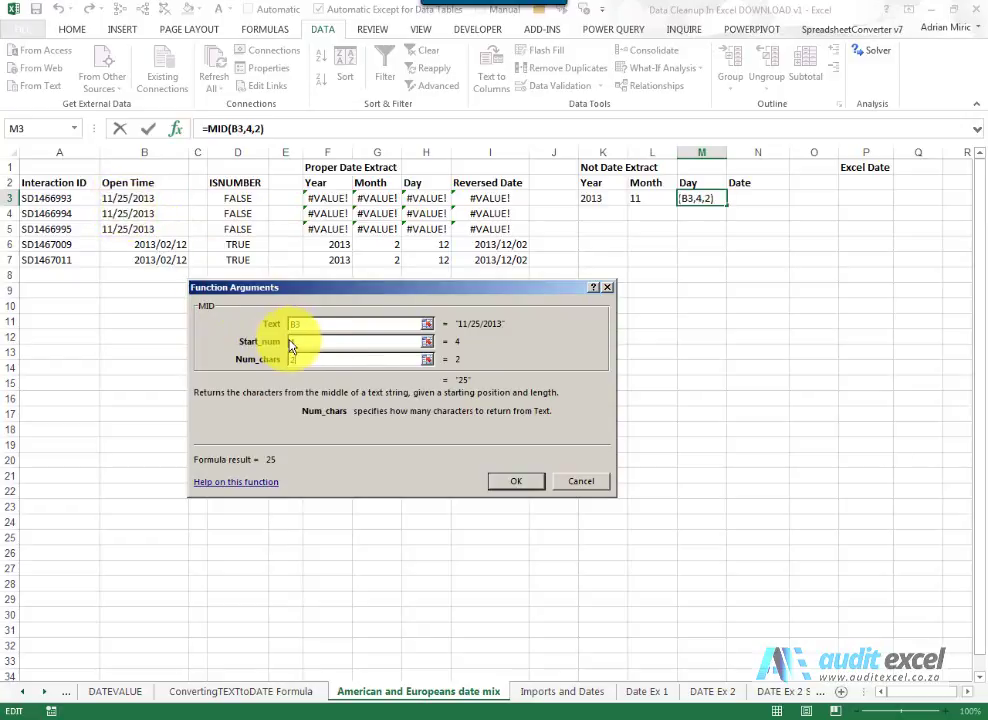
left_click(515, 478)
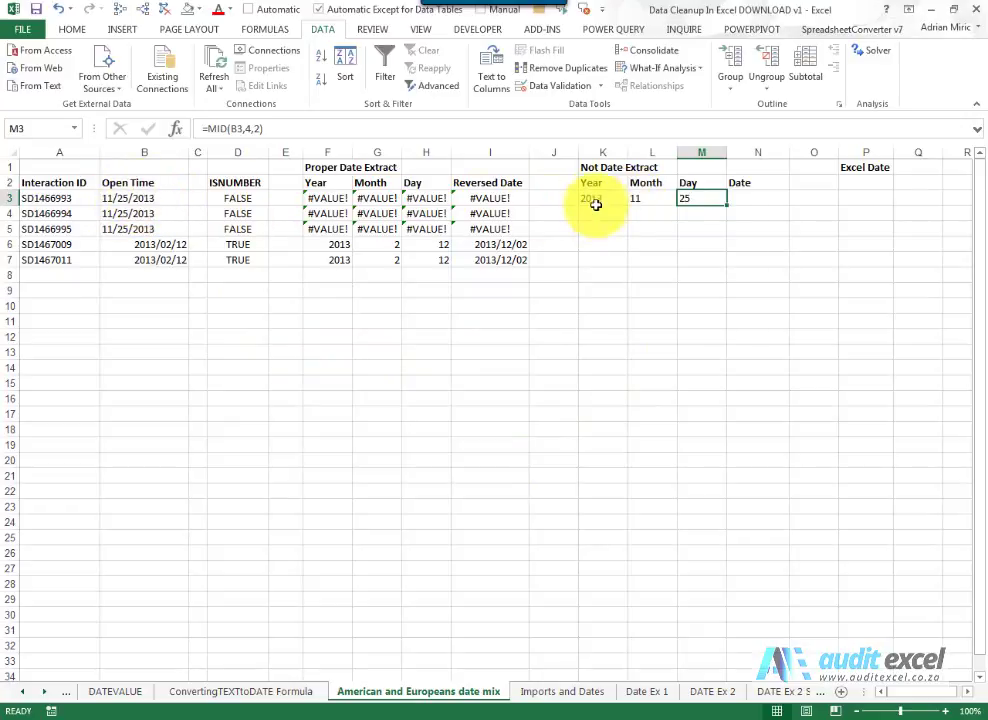
Enter =DATE(K3,L3,M3) in N3, producing the real date 2013/11/25
left_click(749, 202)
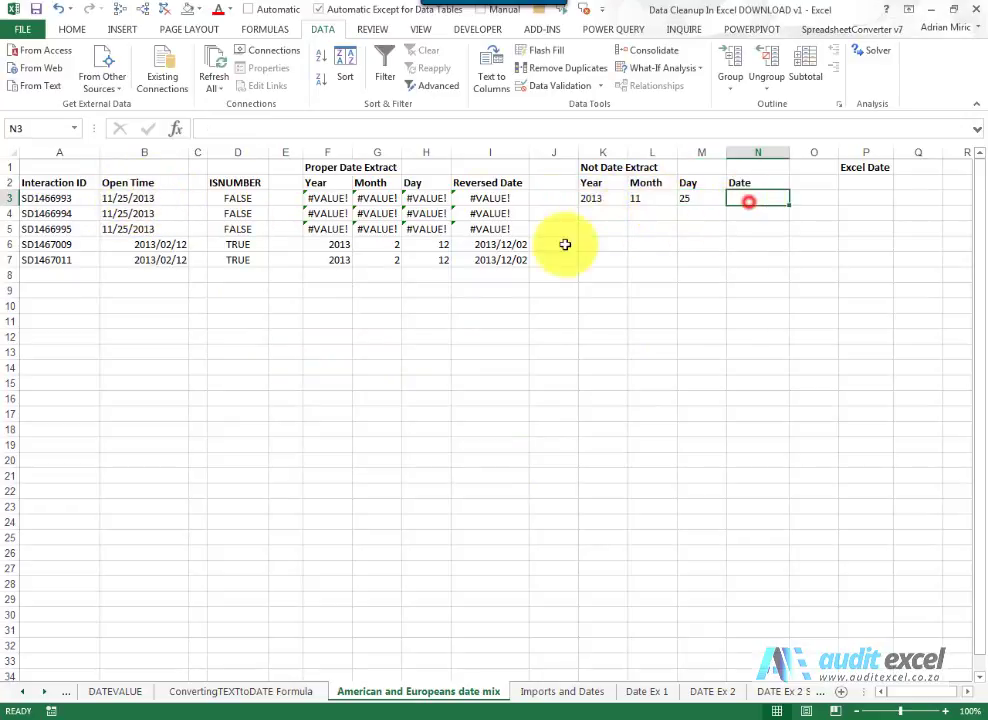
left_click(175, 128)
left_click(347, 389)
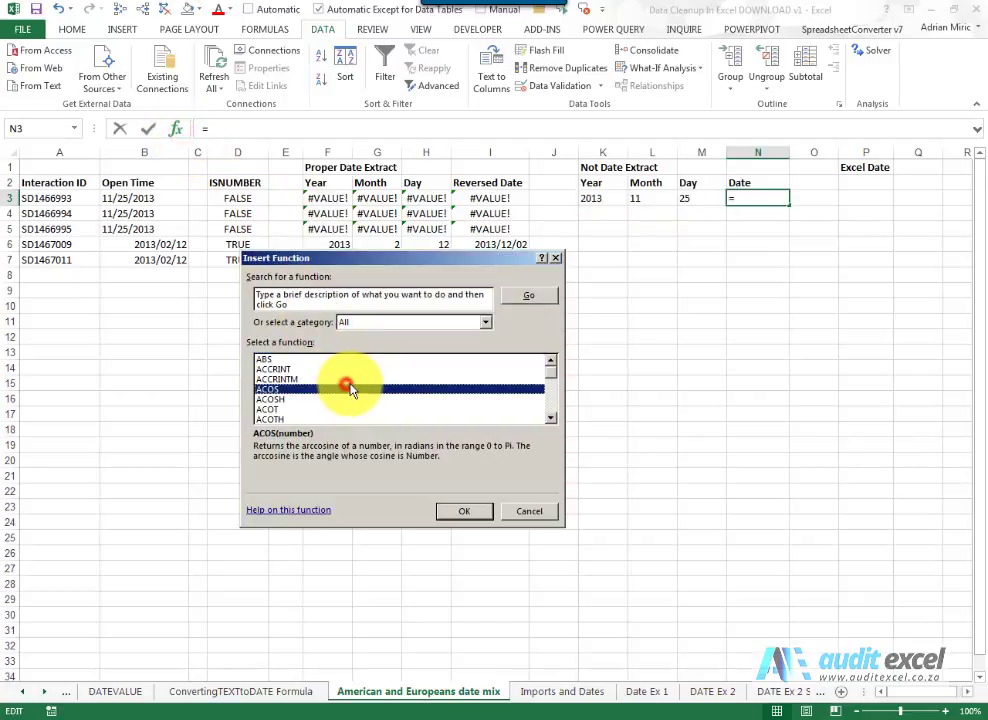
key("d")
key("Return")
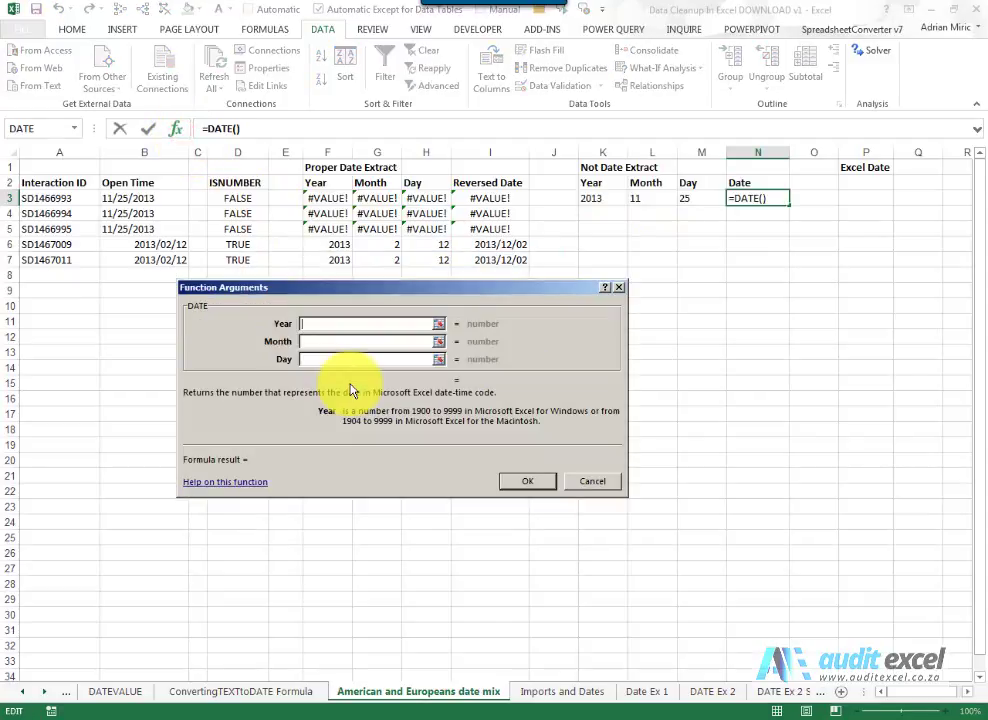
left_click(594, 198)
left_click(386, 341)
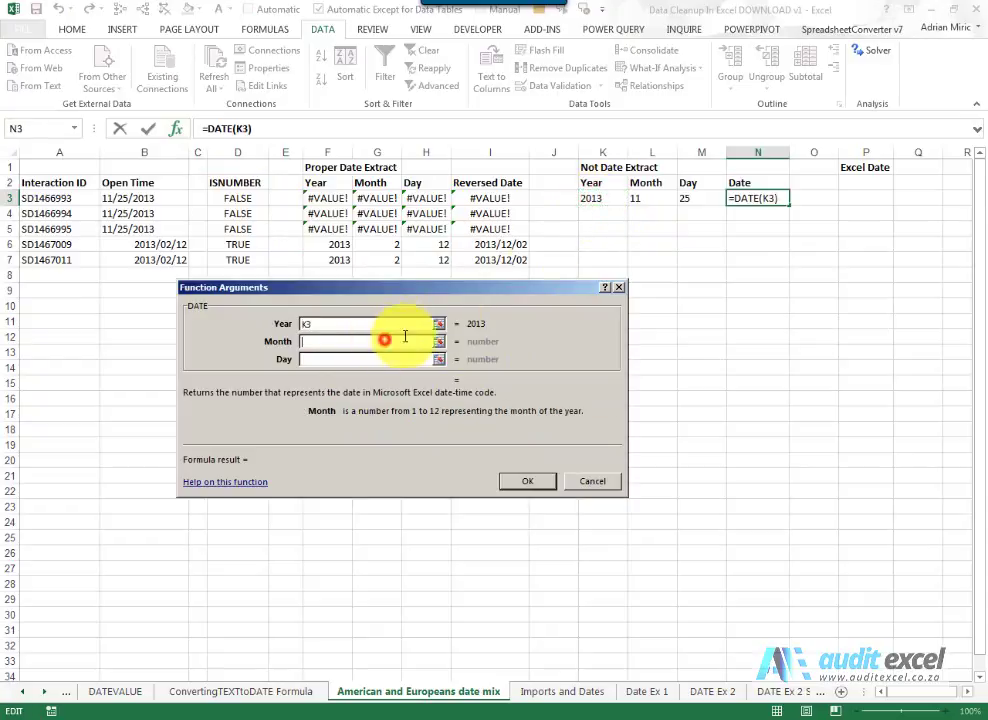
left_click(643, 199)
left_click(378, 360)
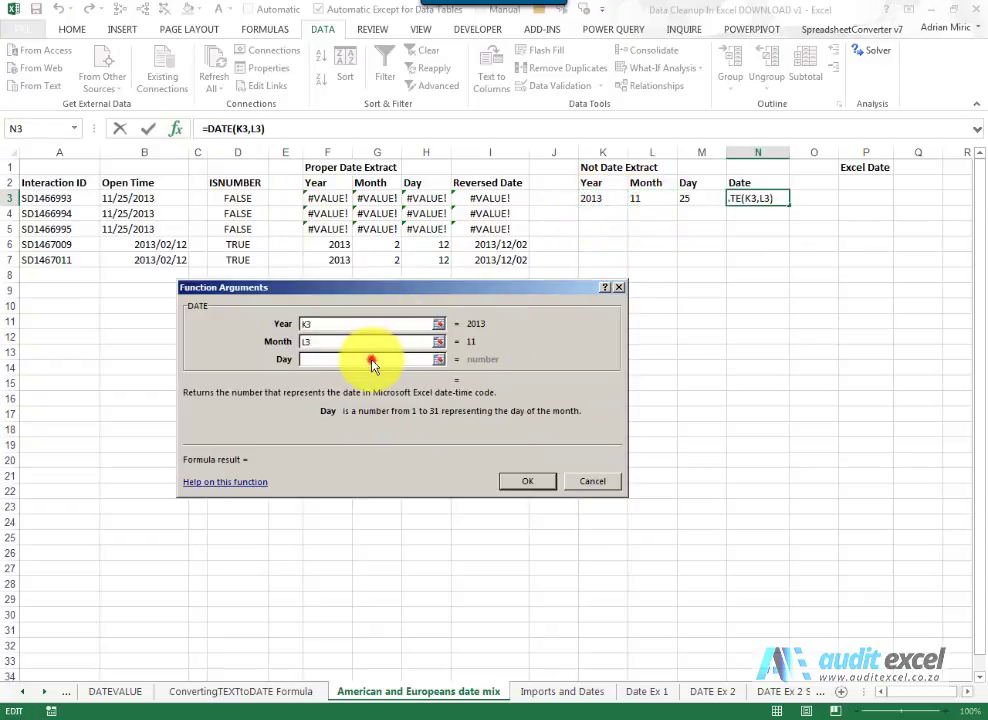
left_click(688, 199)
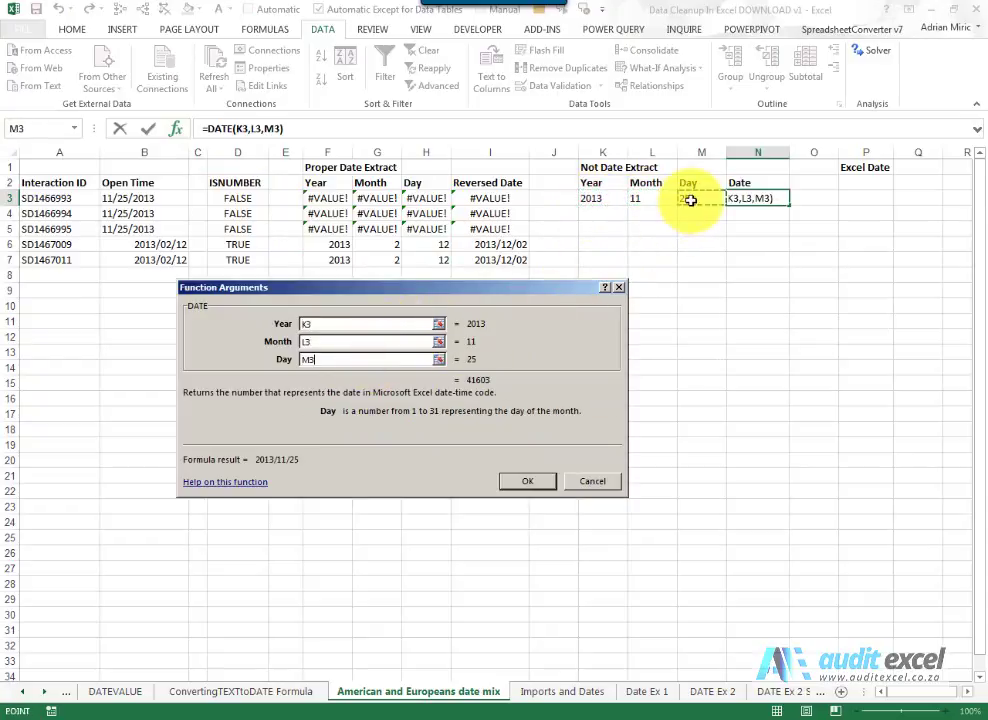
left_click(543, 483)
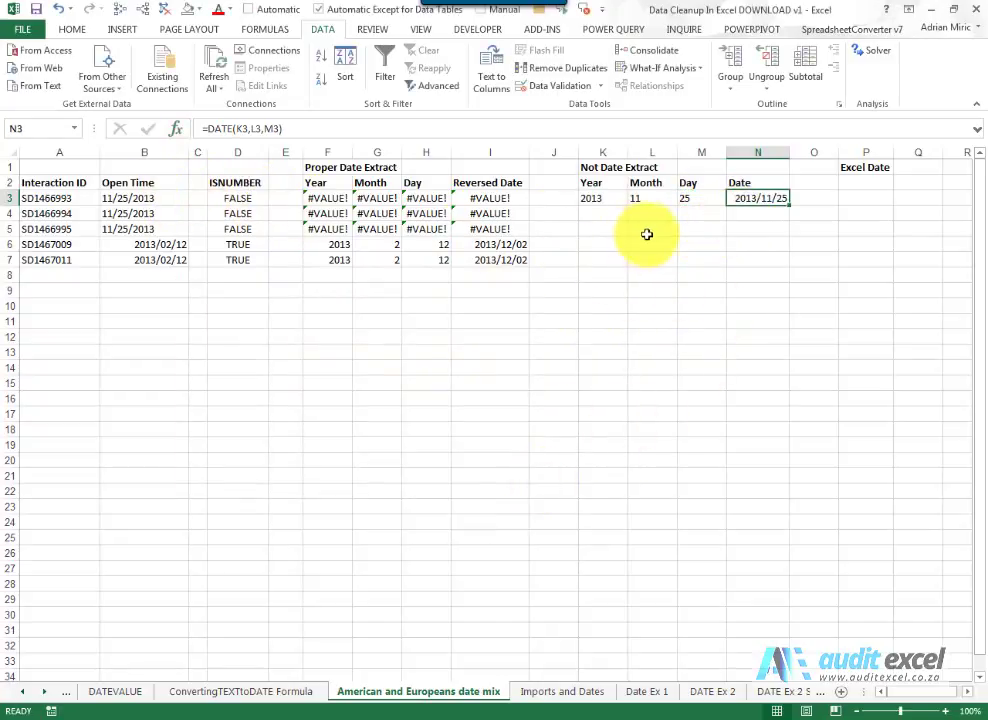
Fill the K3:N3 formulas down through row 7 and check the copied date in N7
left_click_drag(606, 196, 777, 263)
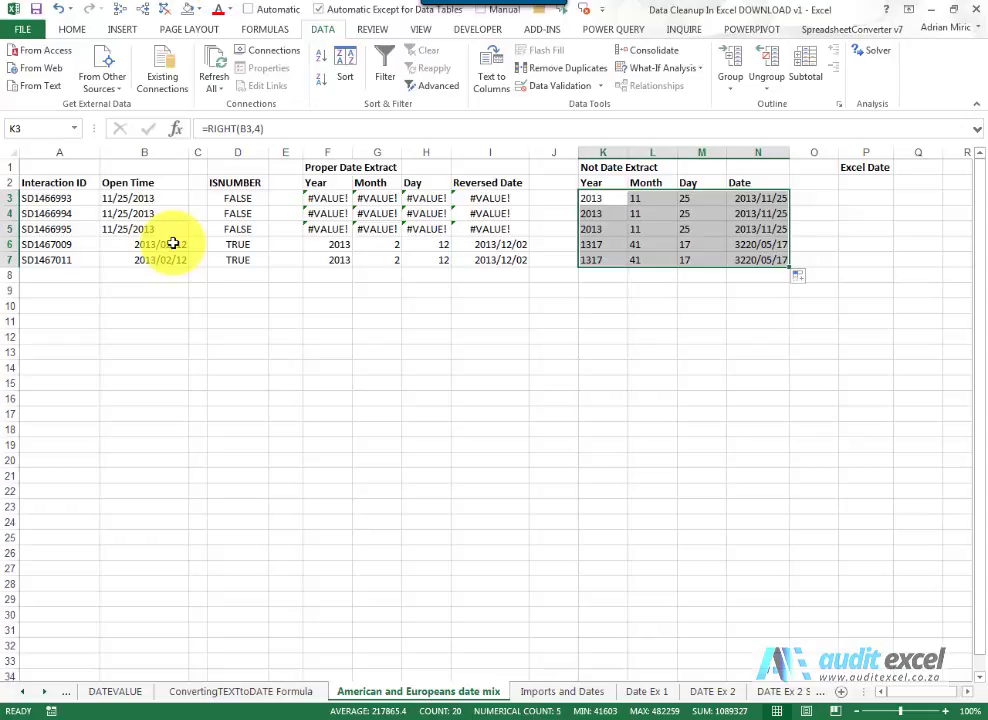
left_click(757, 261)
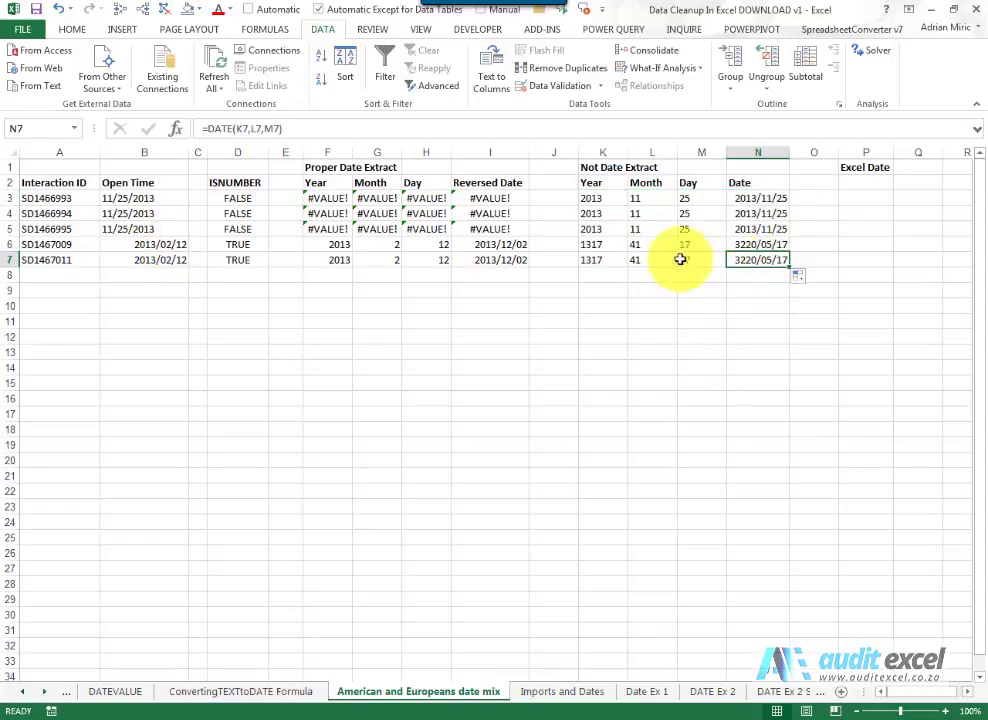
left_click(857, 199)
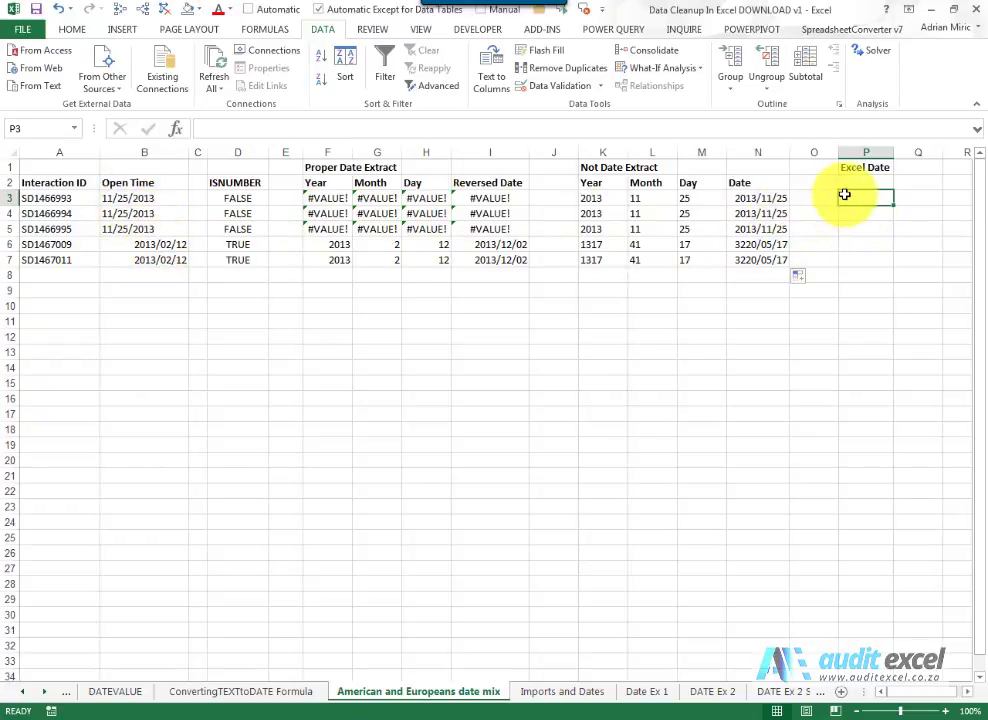
Enter =IF(D3=TRUE,I3,N3) in P3, showing 25-Nov-13
left_click(175, 130)
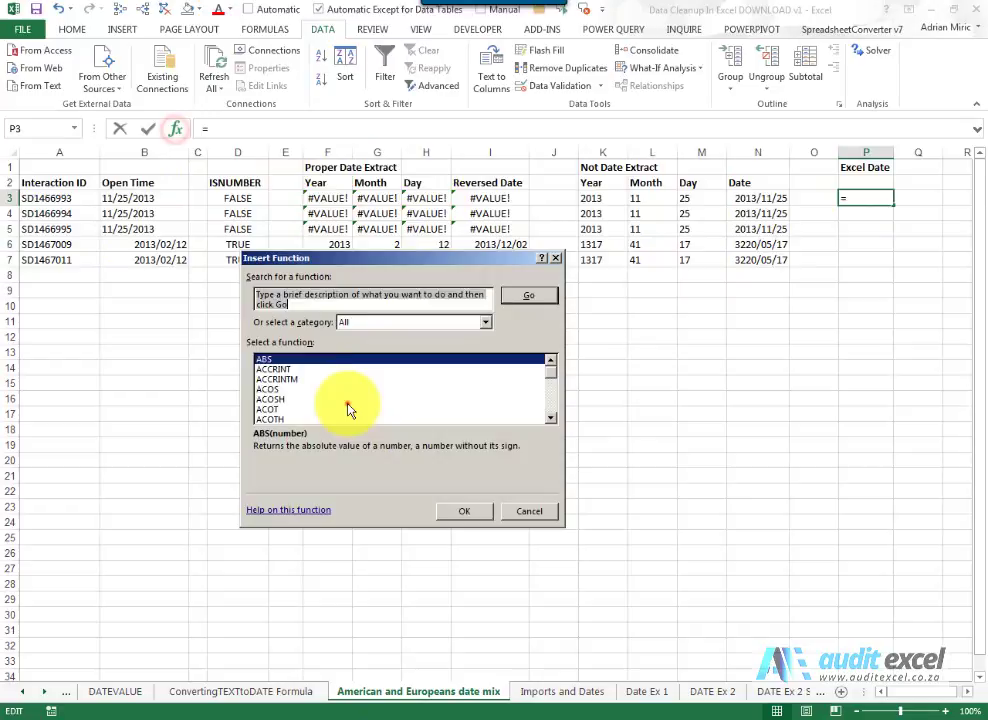
left_click(348, 400)
key("i")
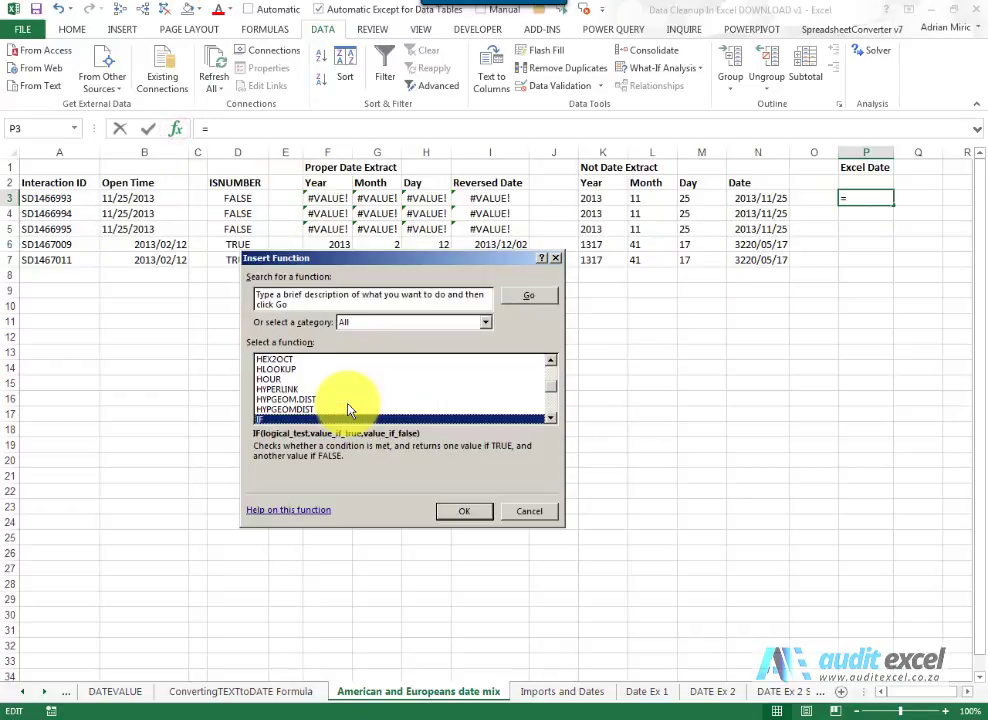
key("Return")
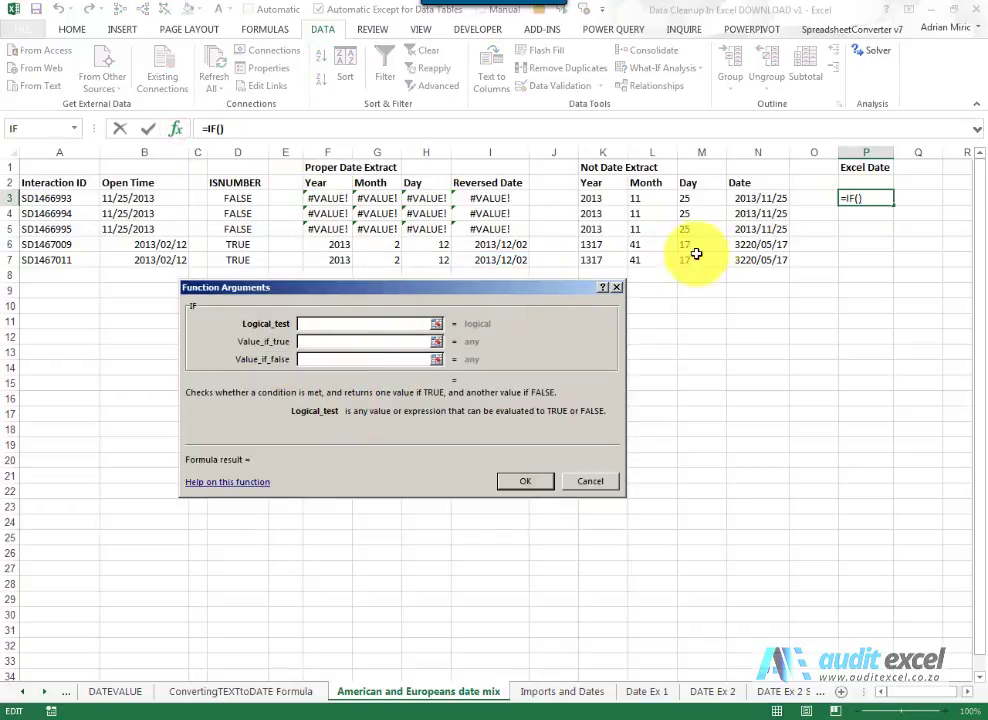
left_click(238, 199)
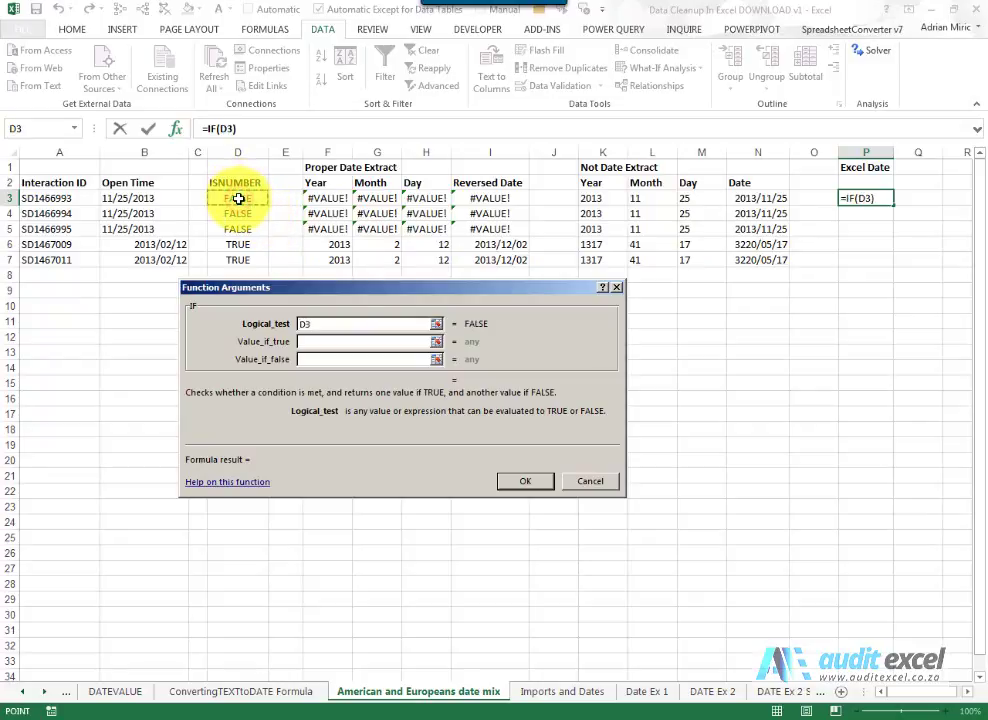
left_click(344, 329)
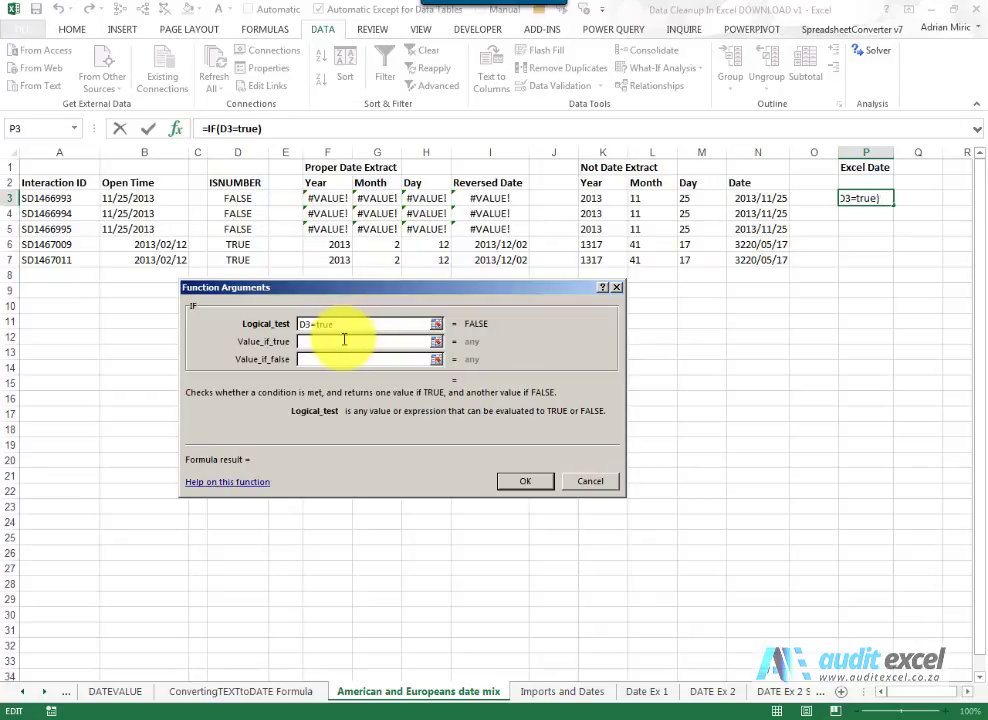
left_click(343, 342)
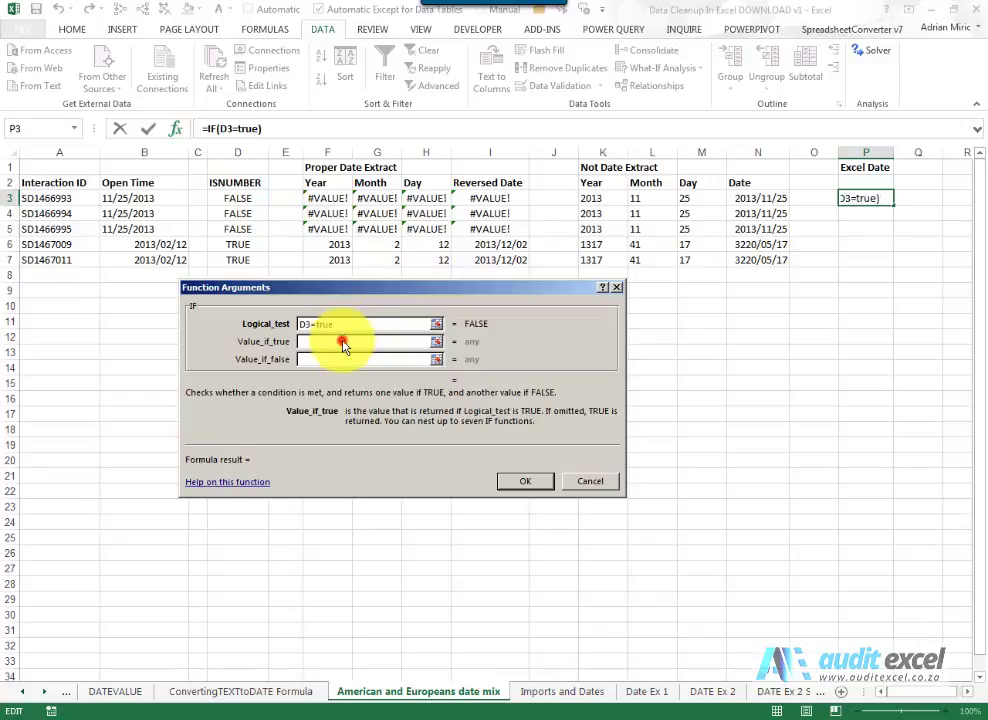
left_click(474, 197)
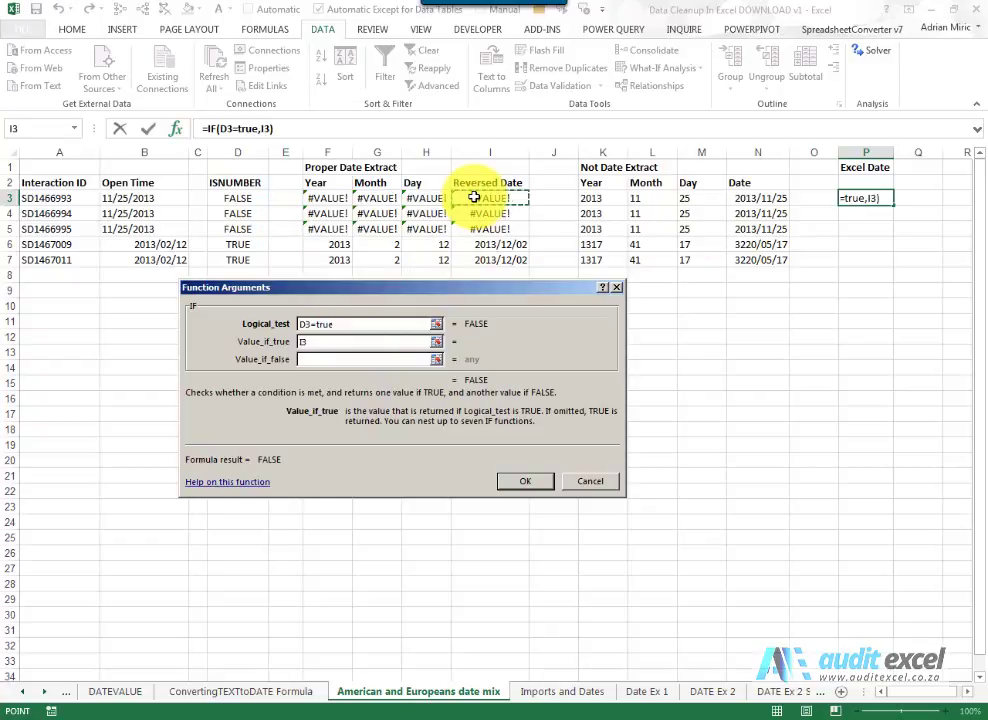
left_click(378, 360)
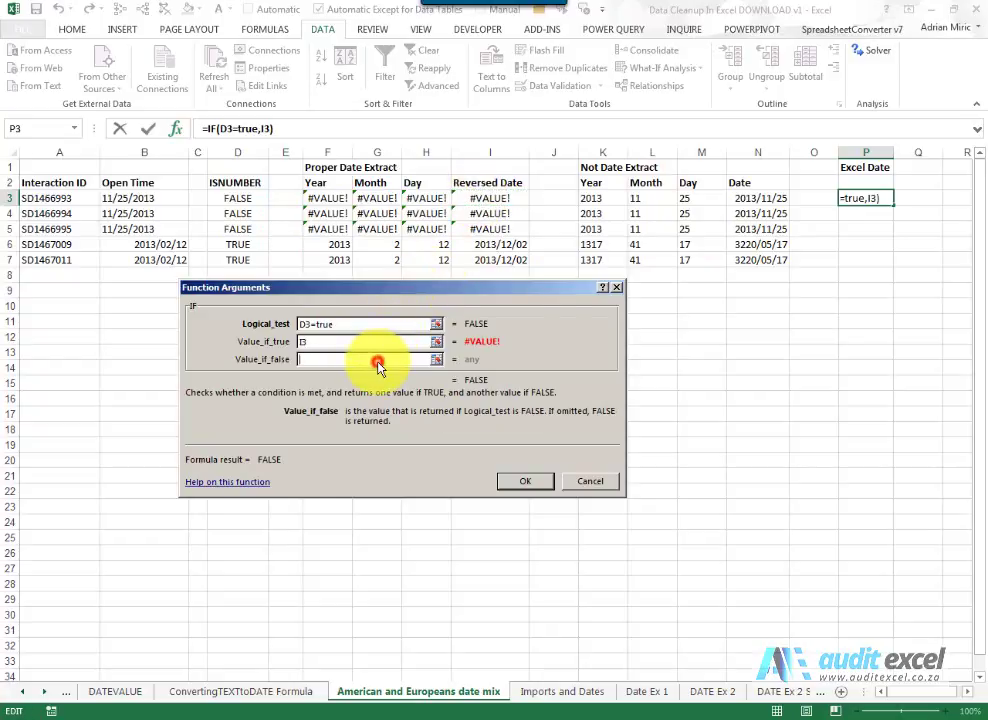
left_click(758, 198)
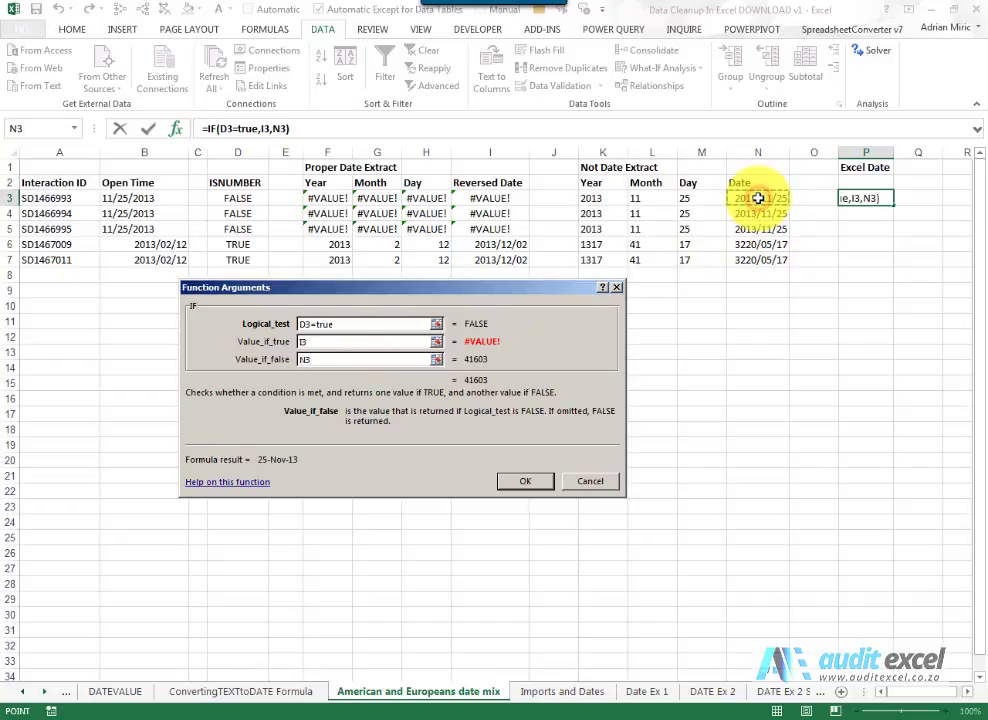
left_click(530, 481)
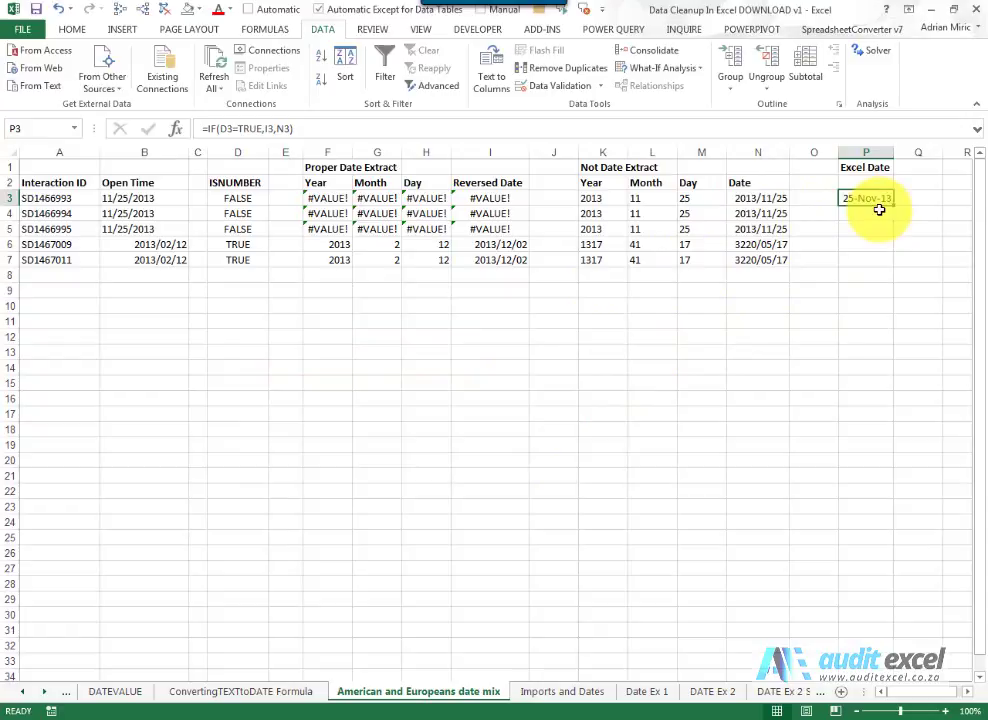
Copy P3's Excel Date formula down to P7 and check each row's IF formula
left_click_drag(893, 208, 888, 262)
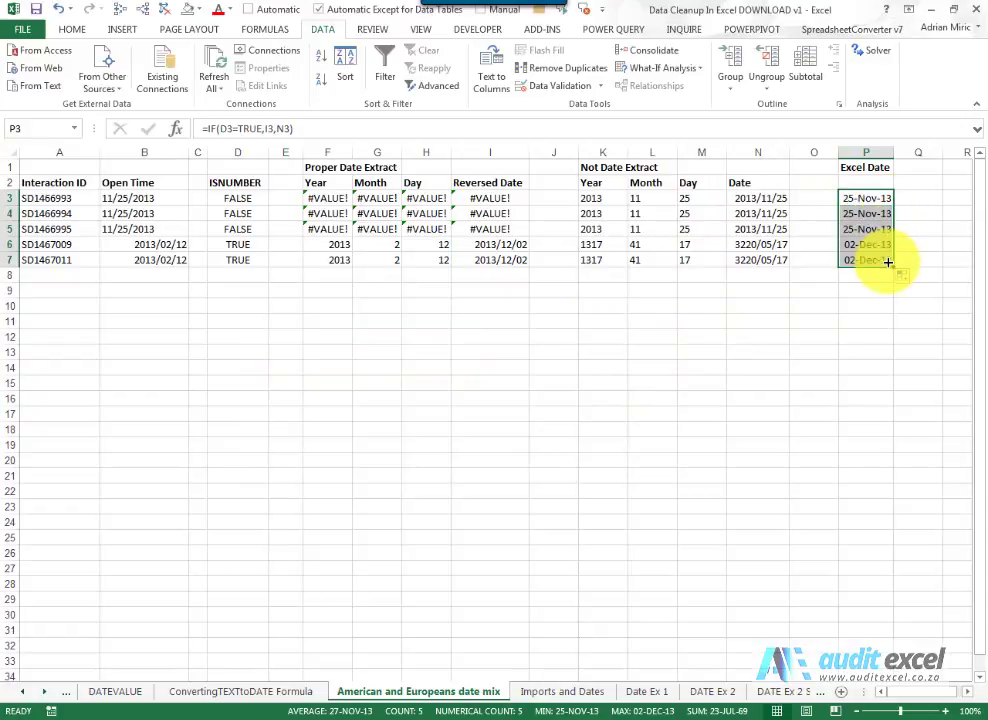
left_click(859, 200)
left_click(860, 214)
left_click(860, 228)
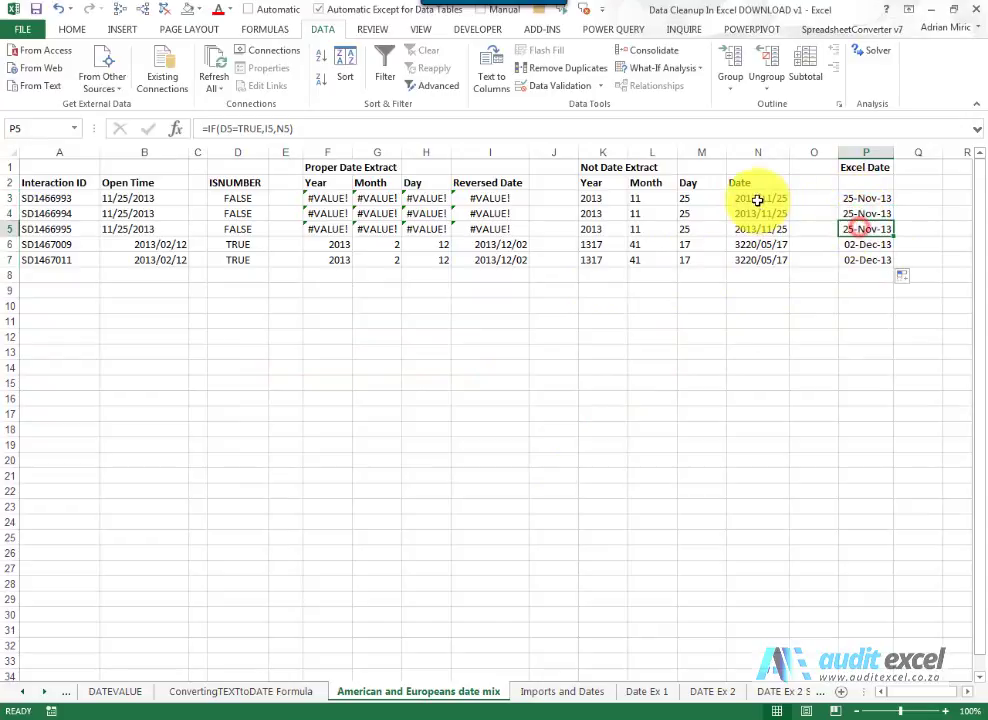
left_click(858, 245)
left_click(858, 258)
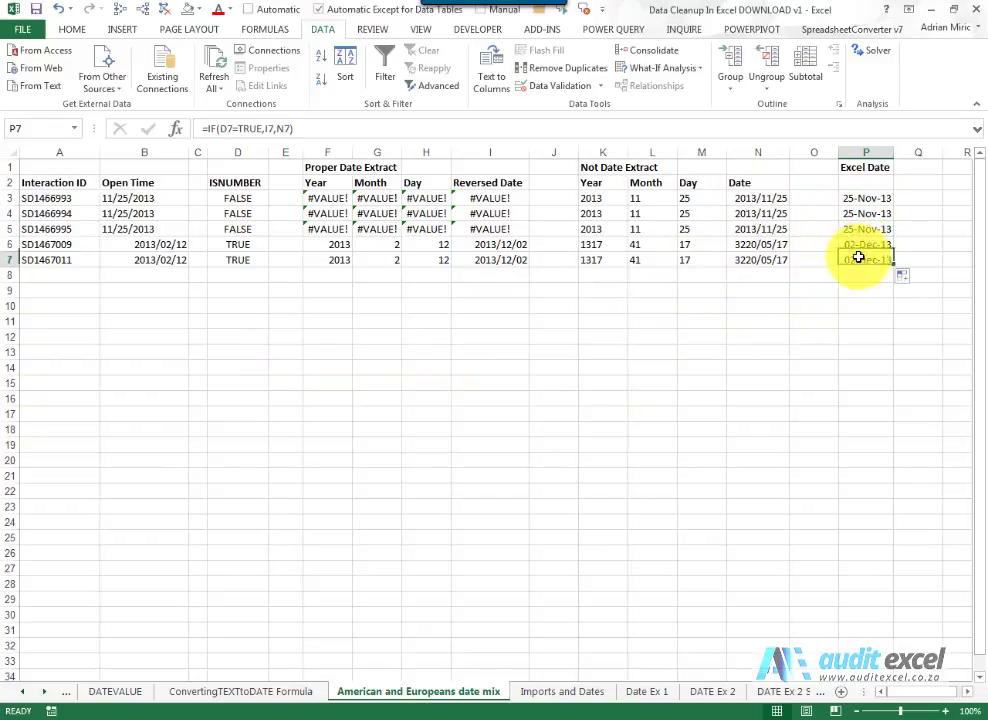
left_click(862, 246)
left_click(530, 245)
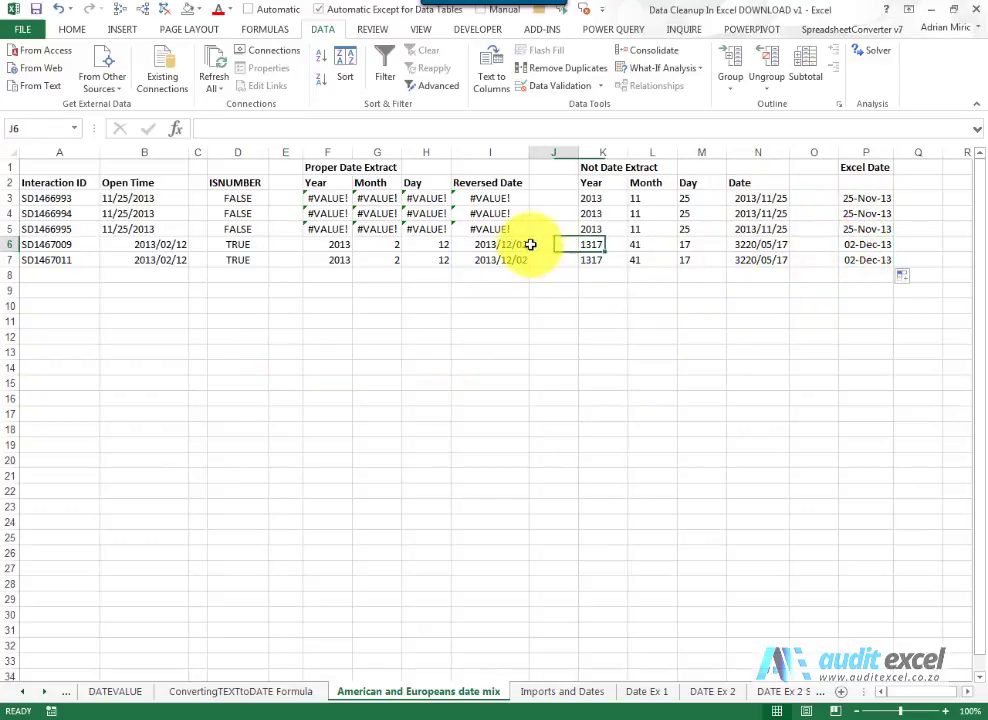